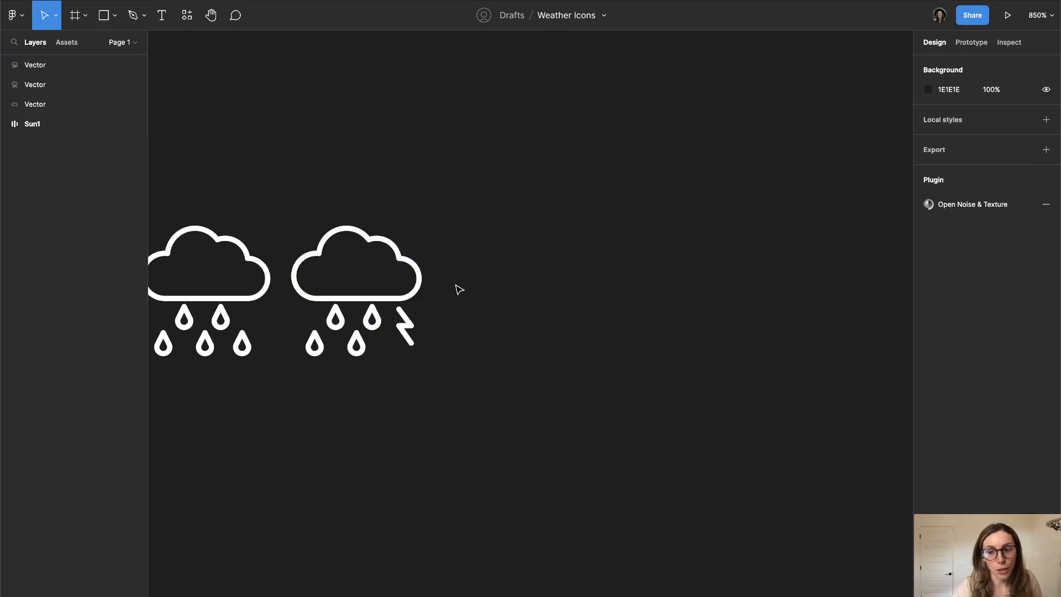
- Draw a white-outlined circle about 21 × 21 in the empty space beside the thunderstorm icon
scroll(528, 222, up, 5)
key(o)
drag(415, 222, 606, 465)
scroll(638, 296, up, 1)
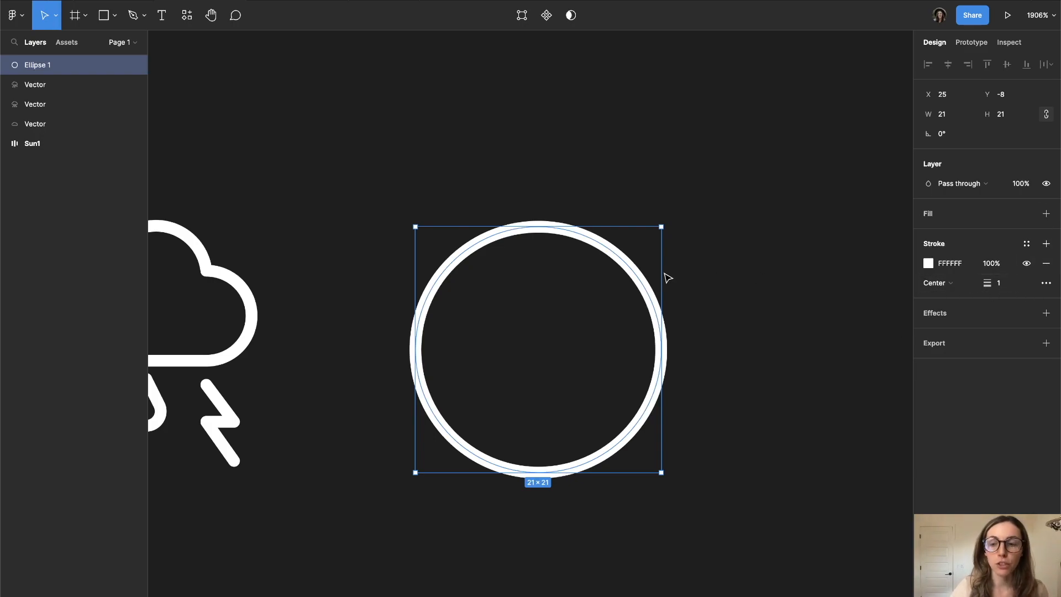
key(super+slash)
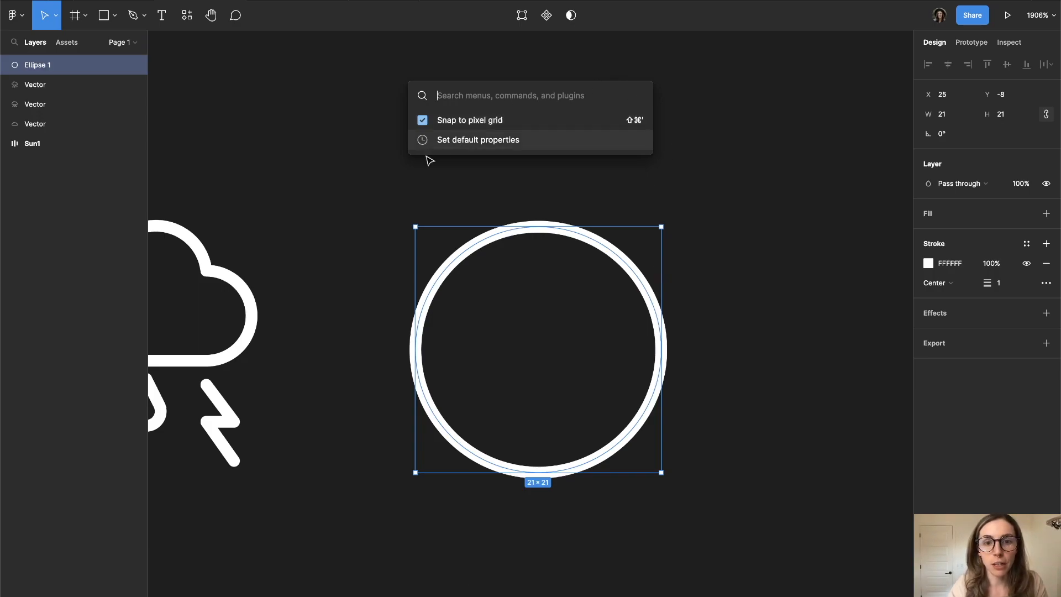
click(506, 246)
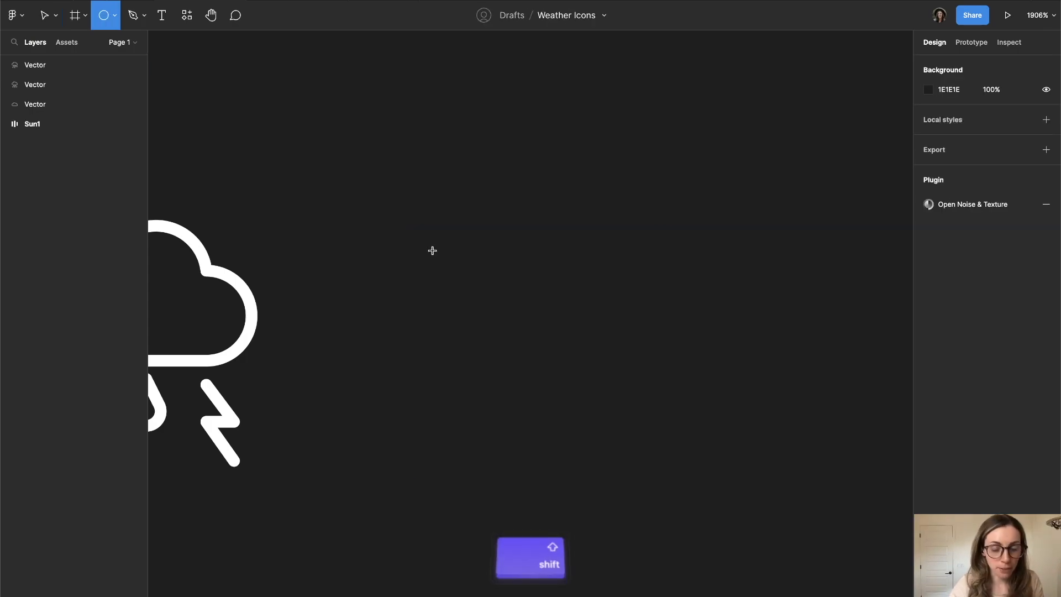
- Resize the circle to 18 × 18 and place a duplicate 6 units to its right so the two overlap
drag(432, 250, 614, 421)
key(alt)
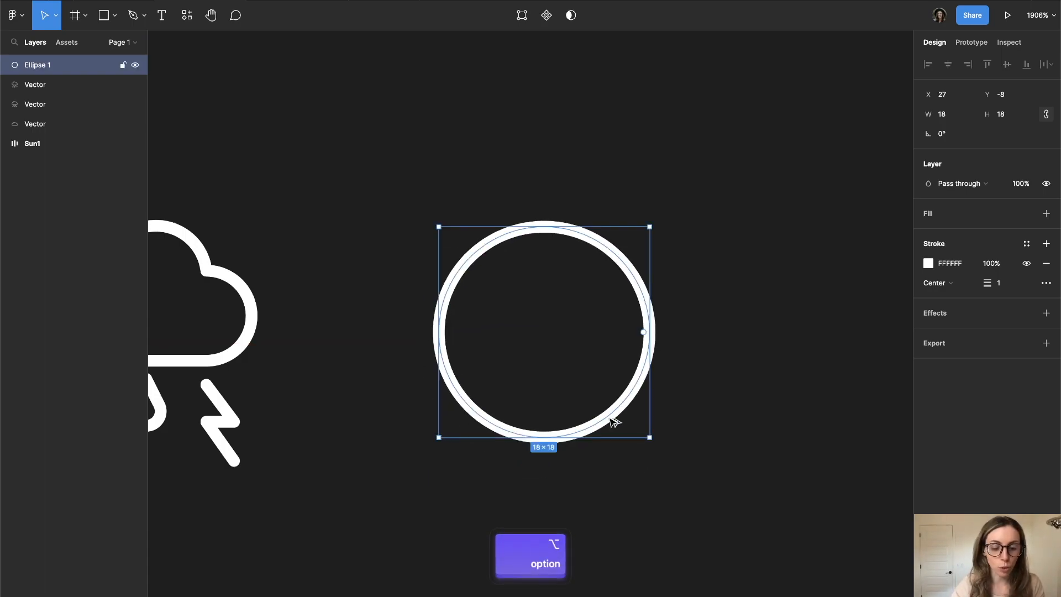
drag(613, 422, 683, 423)
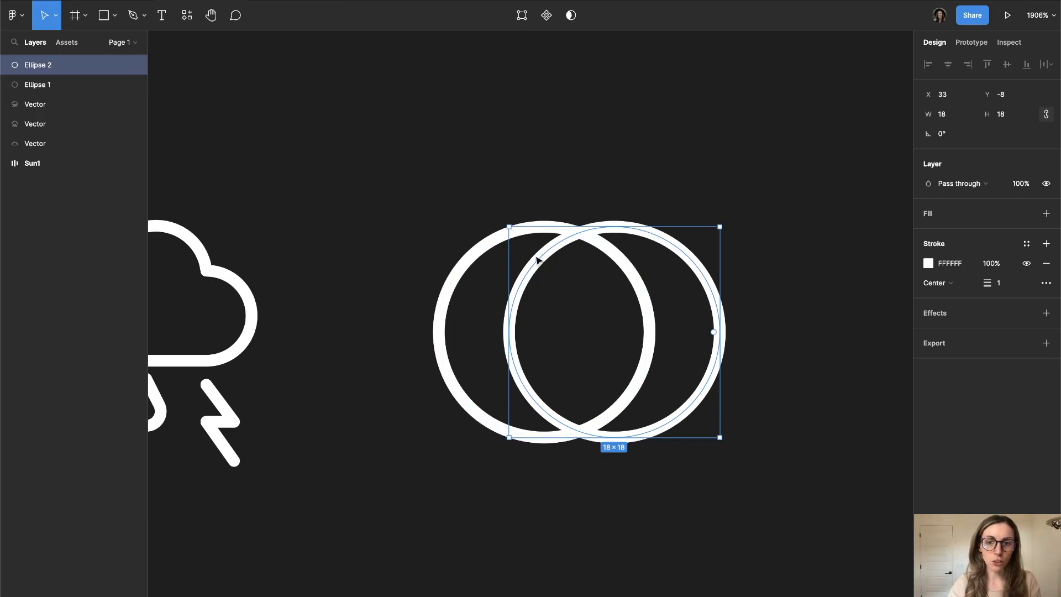
- Flatten the two overlapping circles into a single vector and open it for vector editing
click(479, 154)
drag(467, 155, 646, 419)
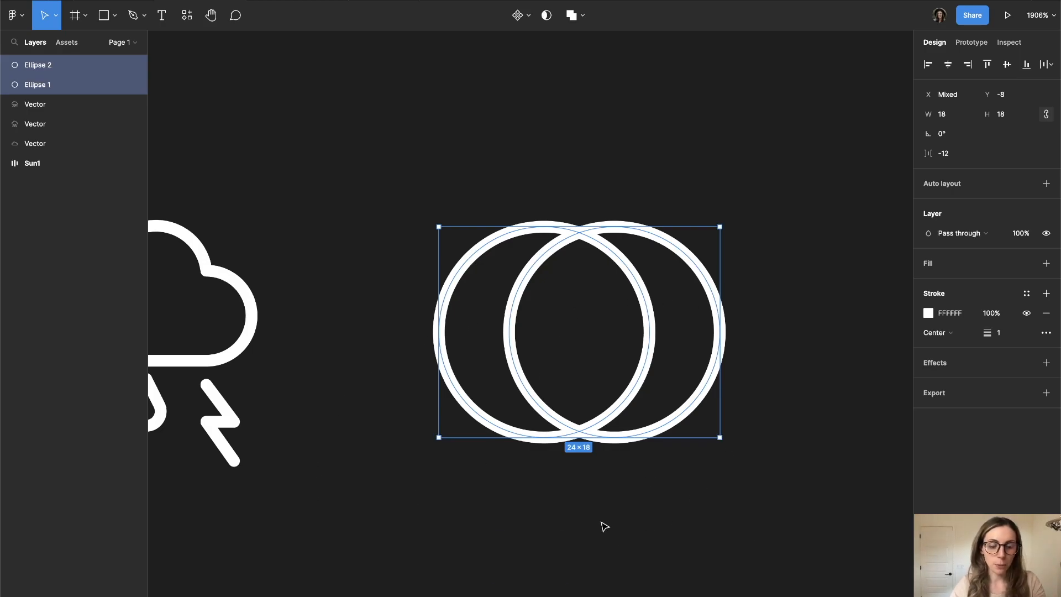
key(super+e)
key(Return)
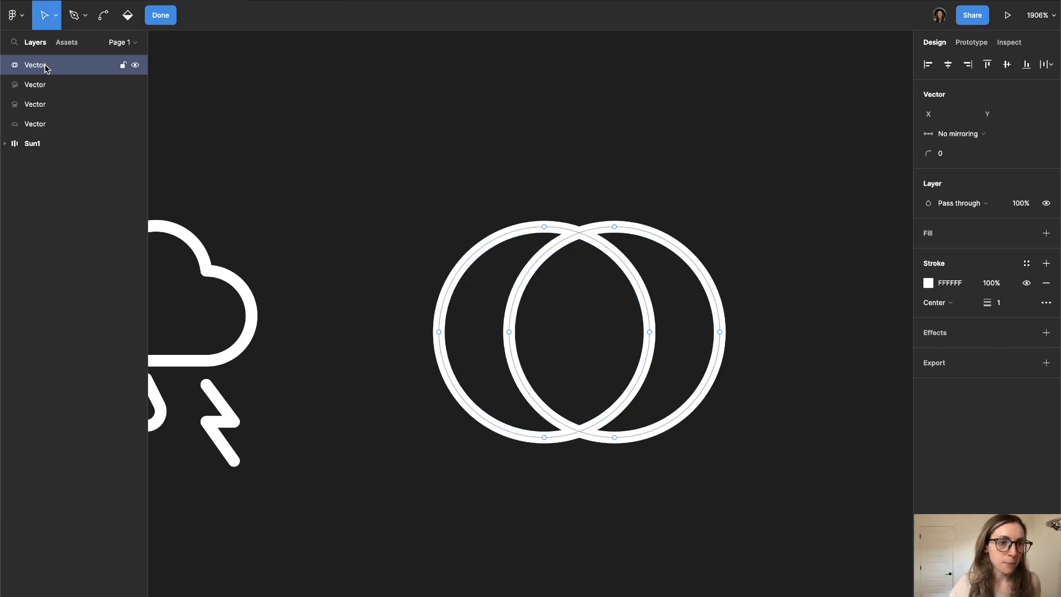
key(super+z)
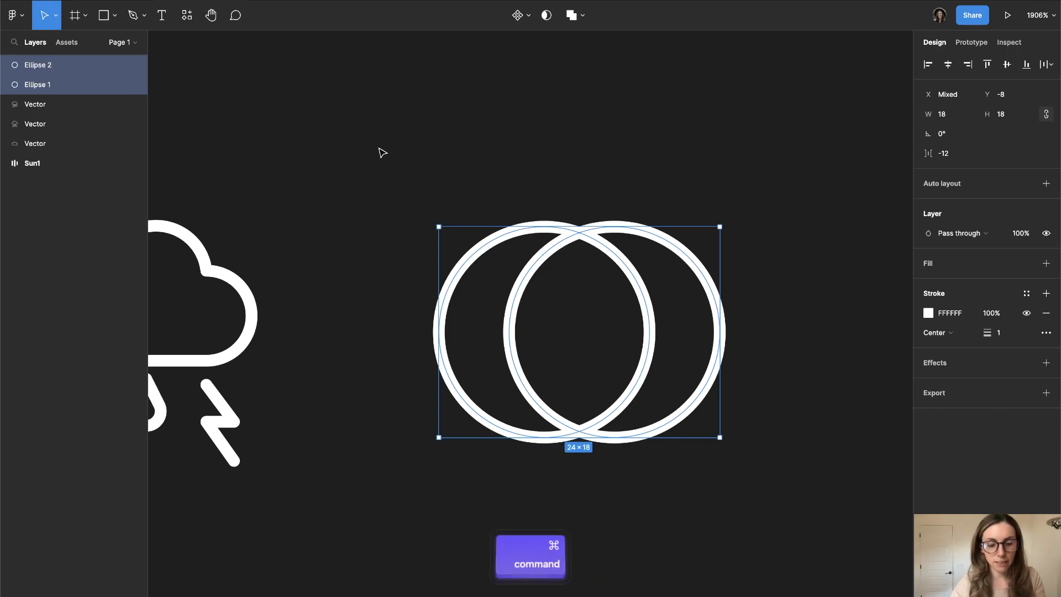
key(super+e)
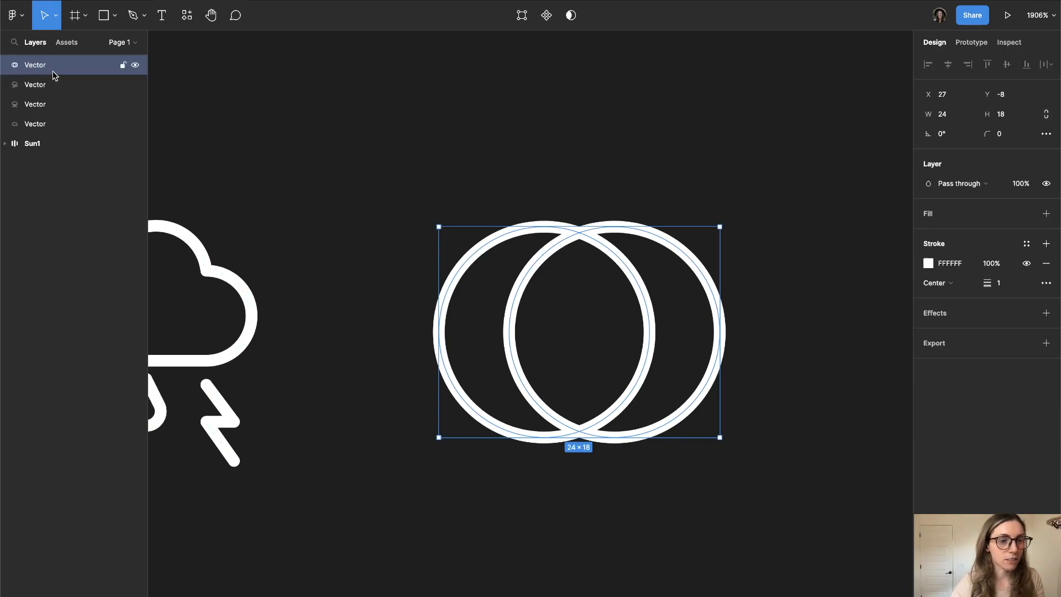
key(Return)
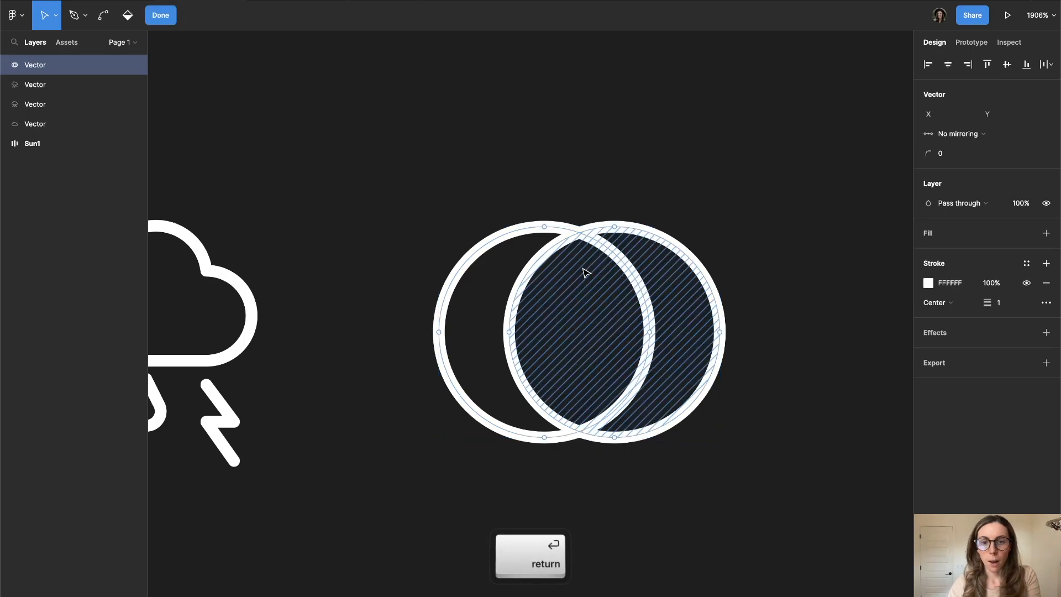
- Add vector points with the Pen tool at the upper and lower intersections of the two circles
key(p)
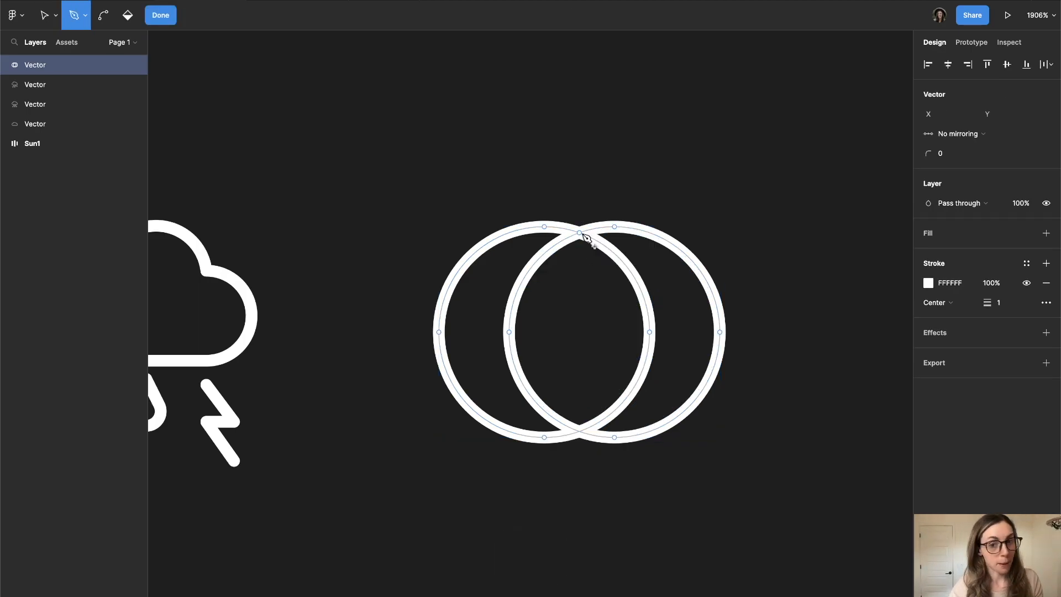
scroll(586, 237, up, 8)
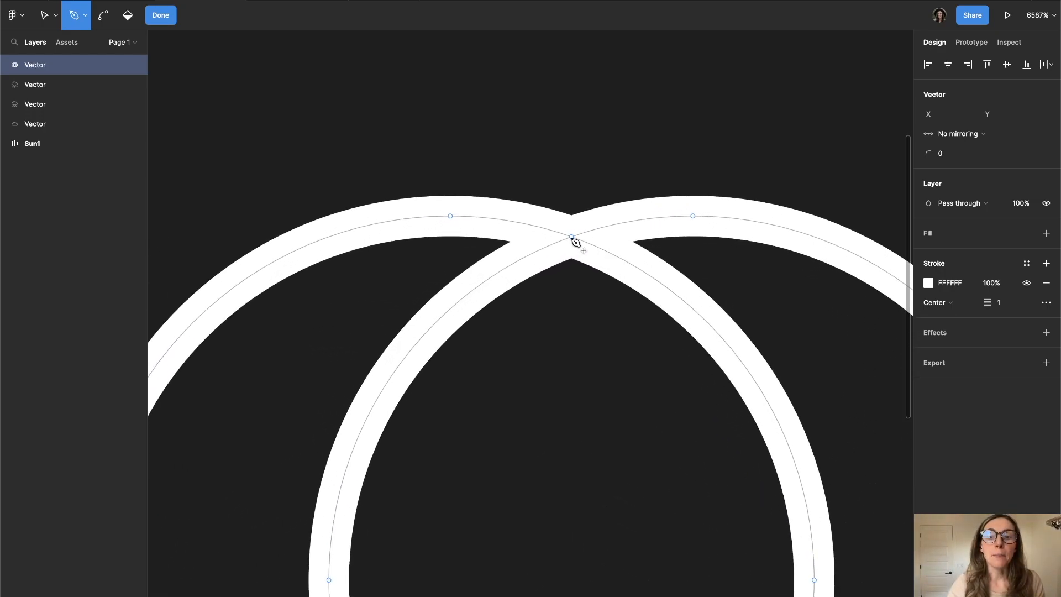
click(572, 239)
scroll(573, 242, down, 4)
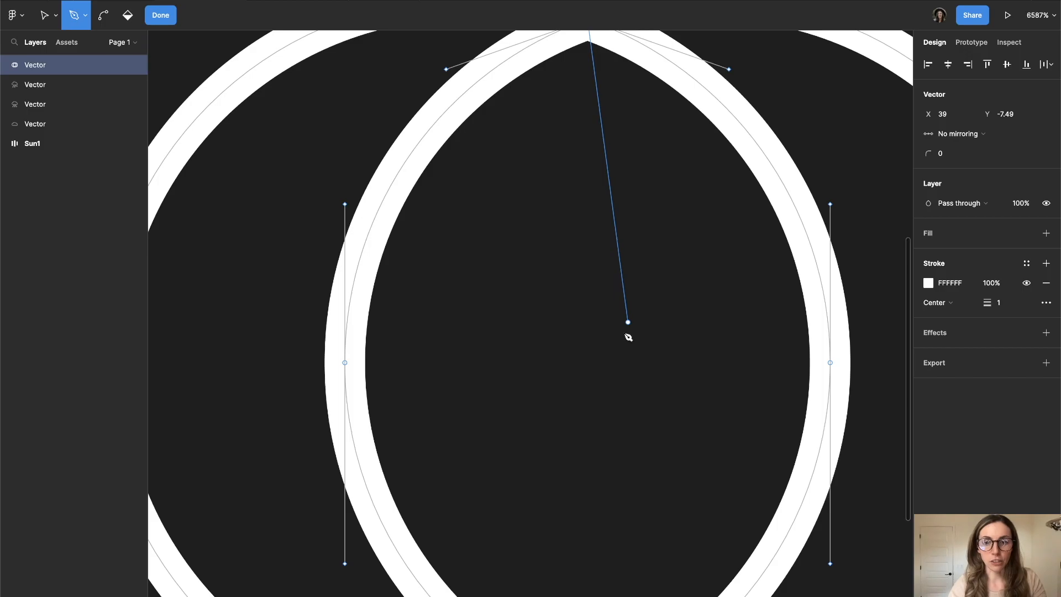
key(Escape)
scroll(624, 337, down, 10)
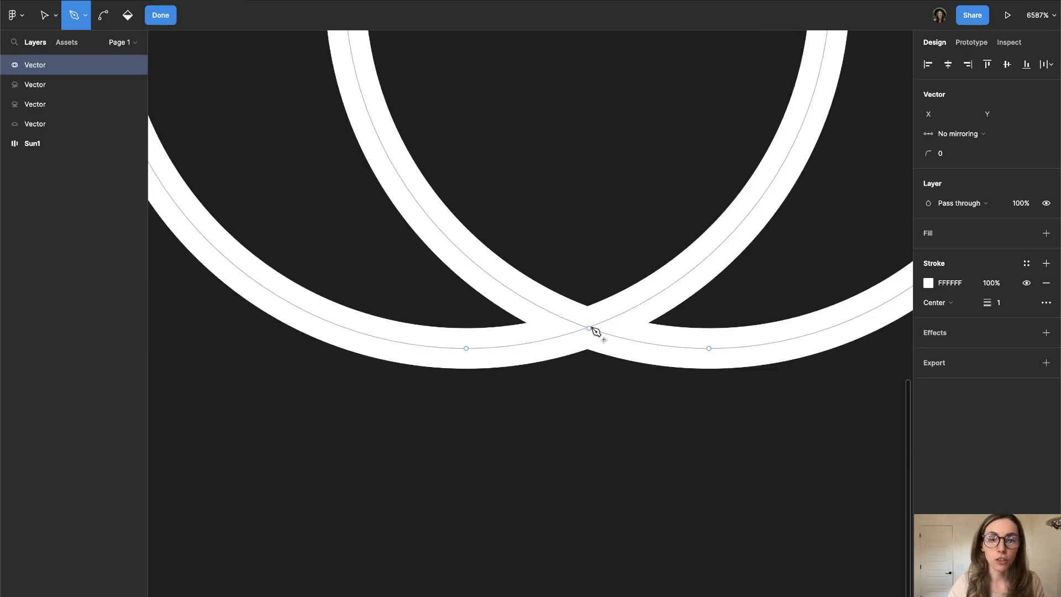
key(v)
key(shift+1)
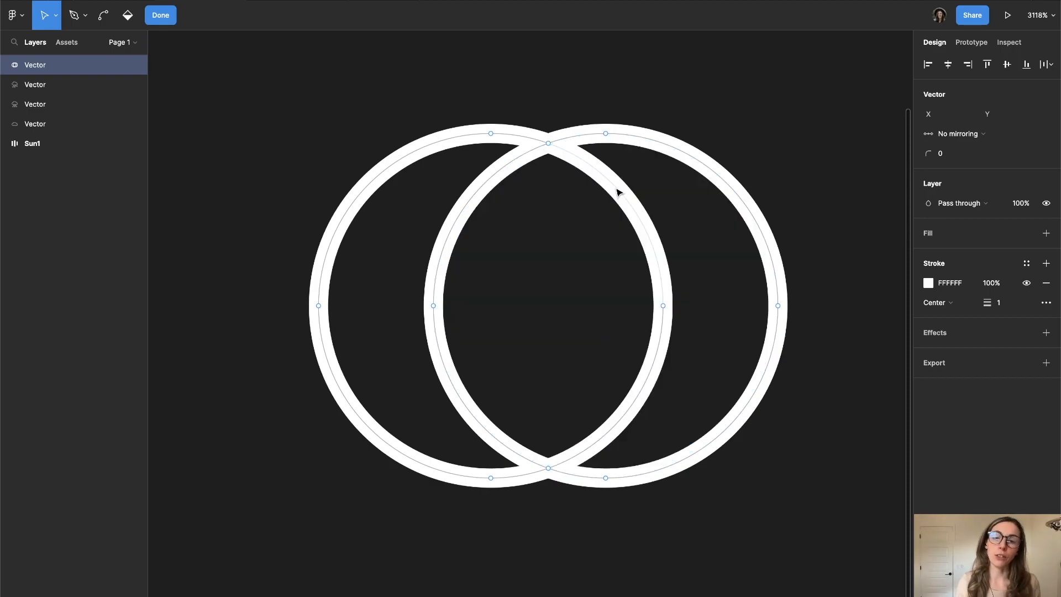
- Delete the segments beyond the crescent, including the left circle's inner arc and the right circle's outer arc, and finish vector editing
click(618, 191)
key(BackSpace)
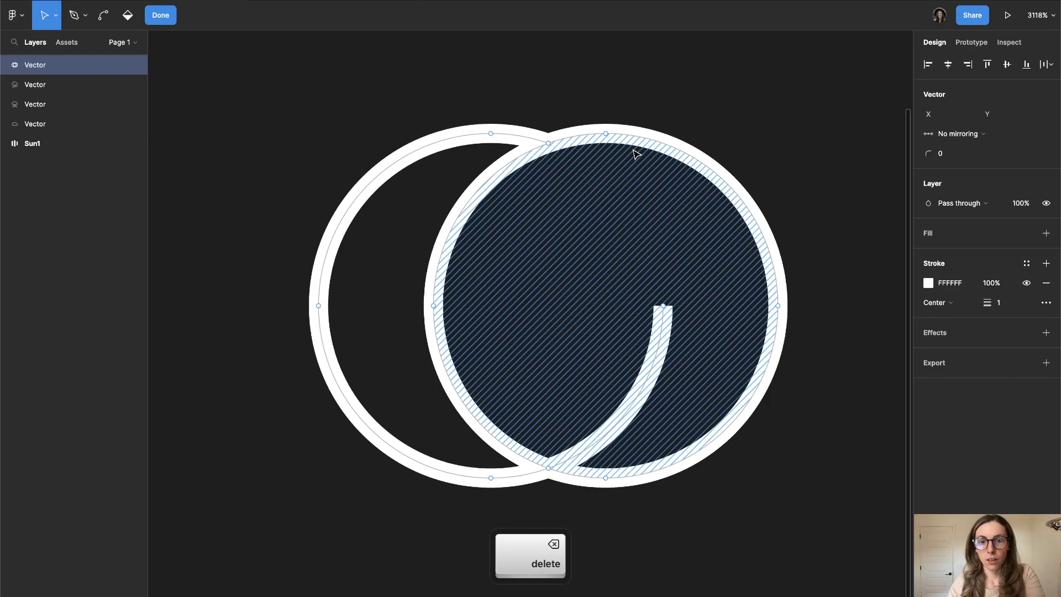
click(636, 143)
key(BackSpace)
click(651, 372)
key(BackSpace)
click(748, 419)
key(BackSpace)
click(589, 141)
key(BackSpace)
click(590, 476)
key(BackSpace)
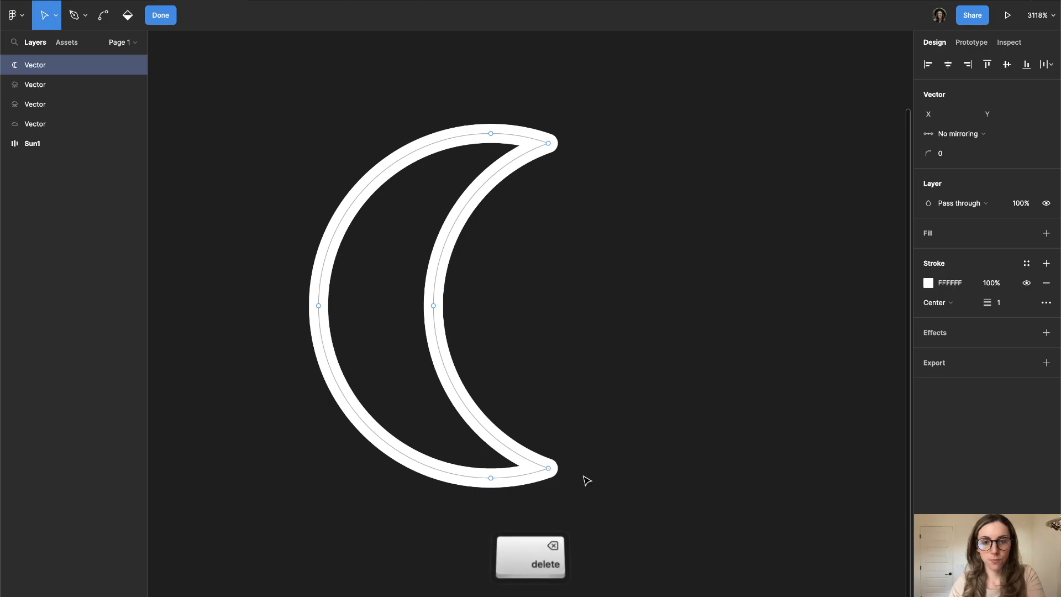
click(761, 388)
click(631, 440)
click(489, 138)
click(531, 500)
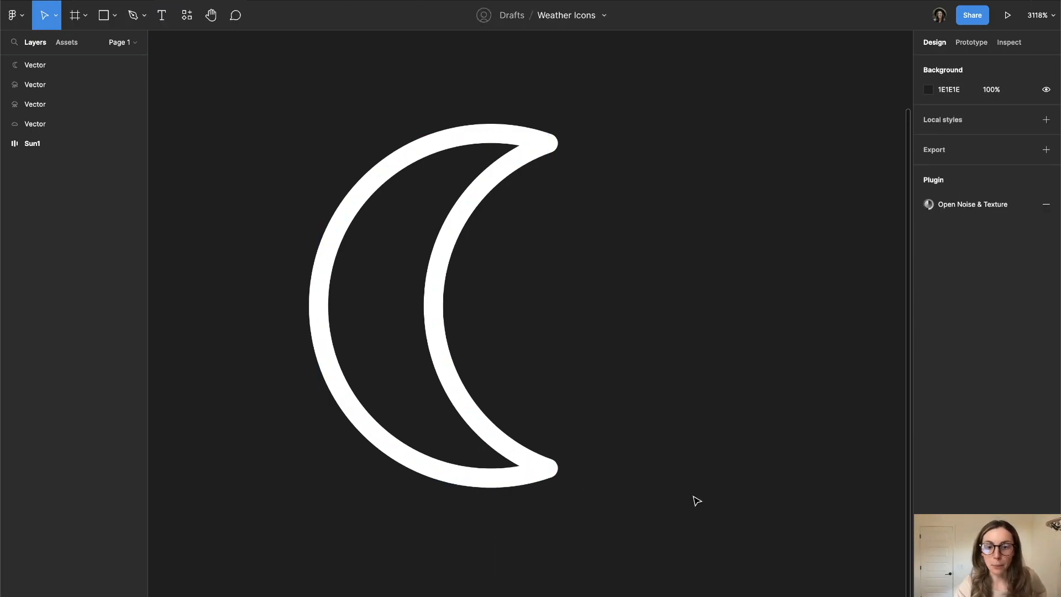
- Duplicate the crescent moon and place the copy to the right of the original at X 55
click(510, 449)
scroll(615, 325, down, 2)
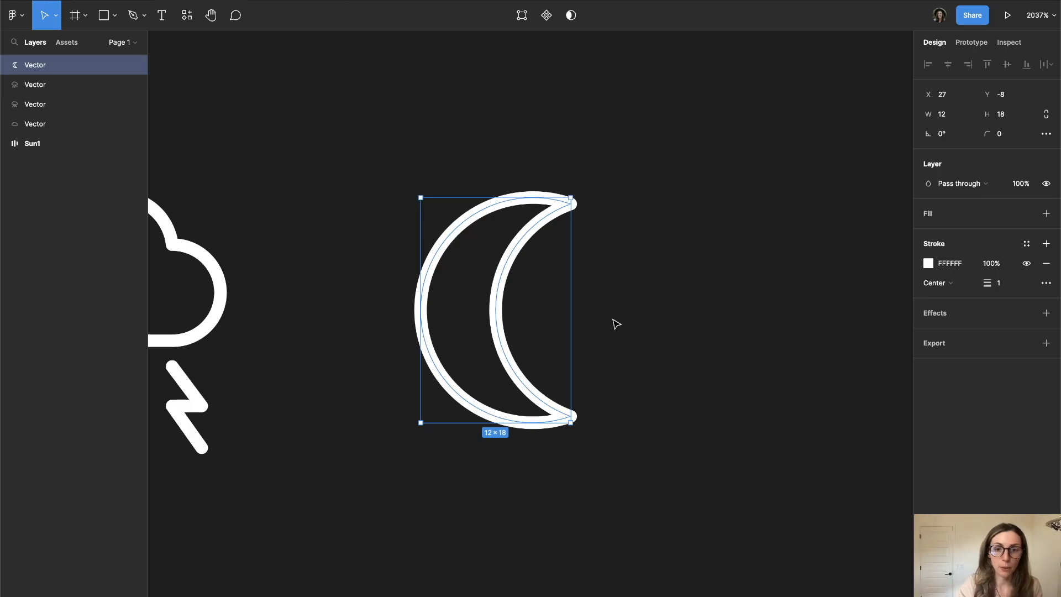
click(617, 323)
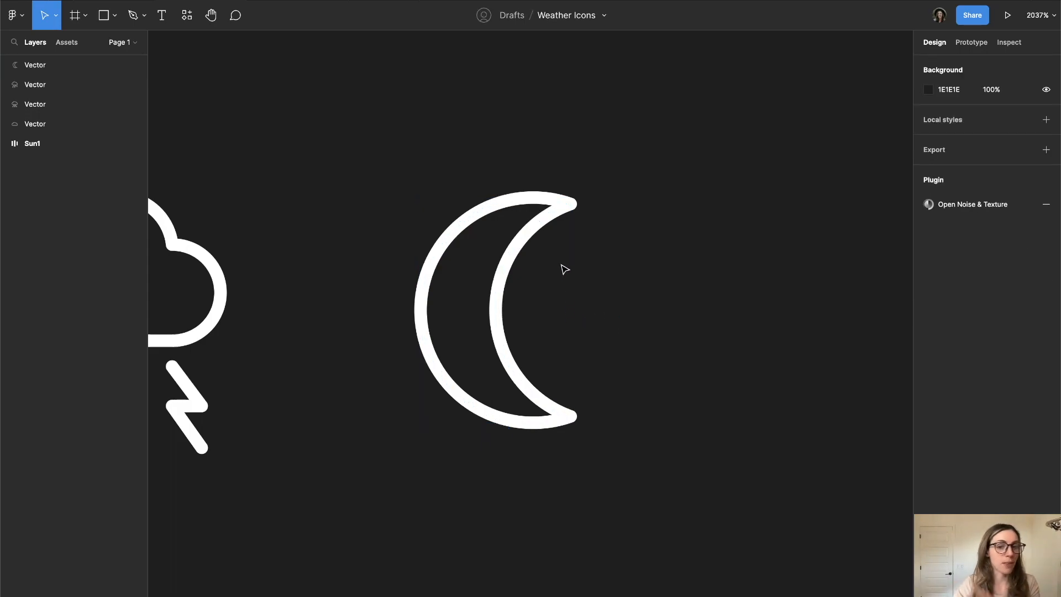
scroll(565, 269, down, 1)
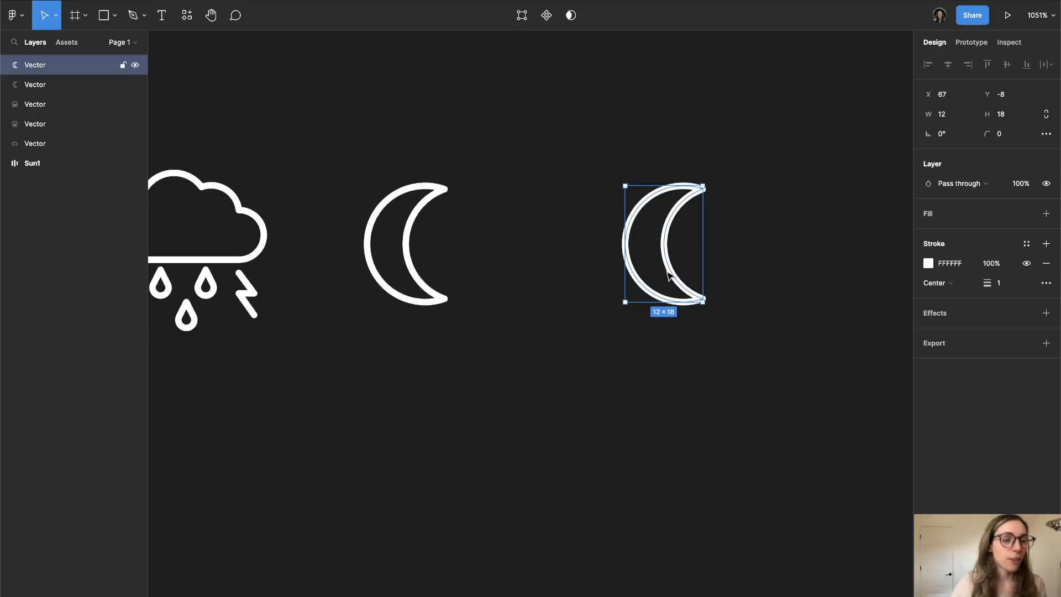
drag(574, 166, 736, 420)
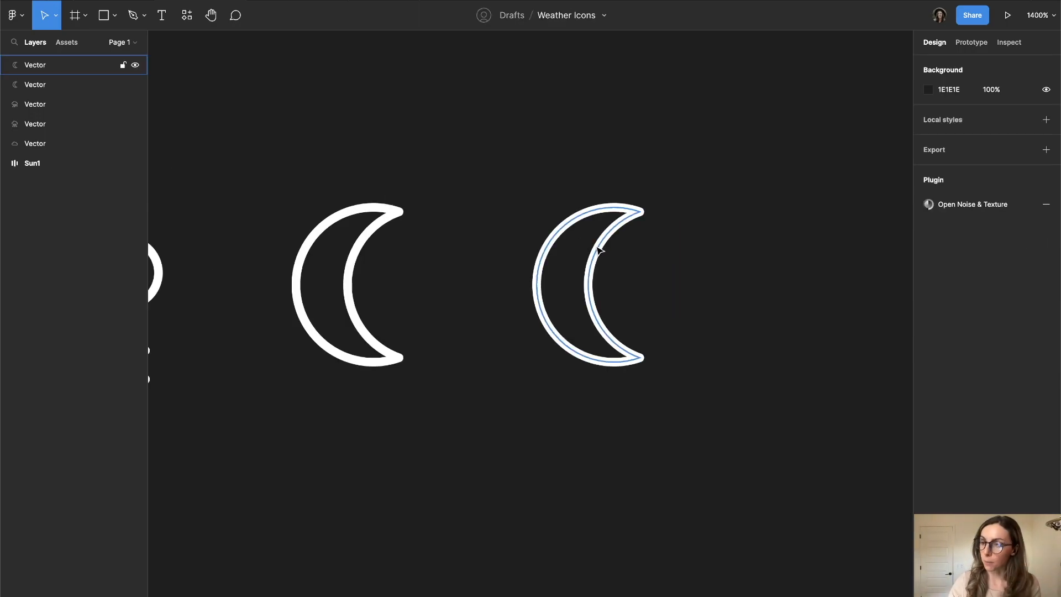
- Copy the plain cloud icon onto the second moon, lining up their left and bottom edges
scroll(599, 250, down, 5)
scroll(599, 248, left, 10)
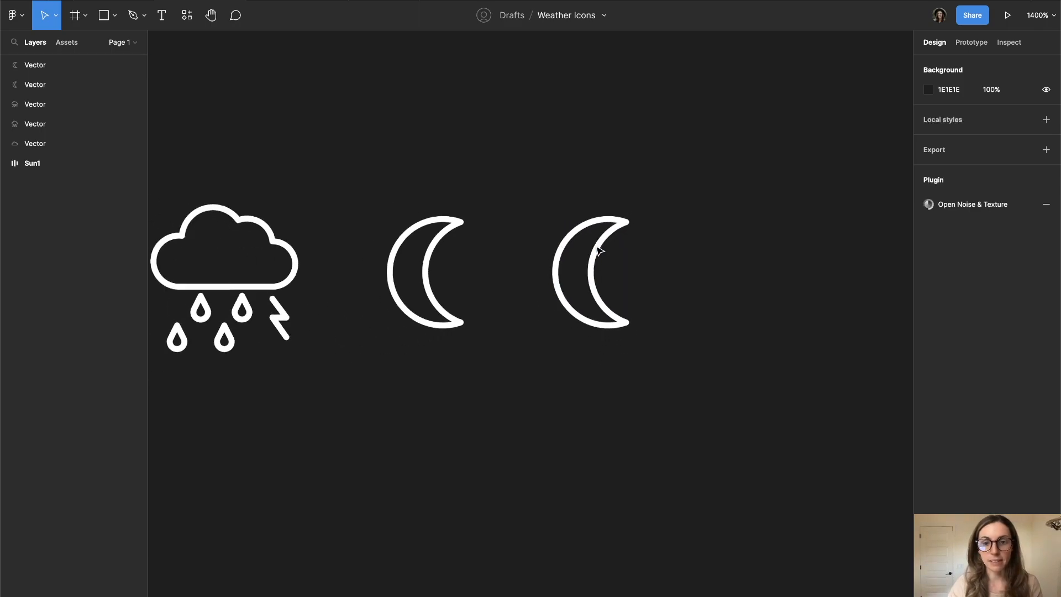
scroll(647, 315, down, 1)
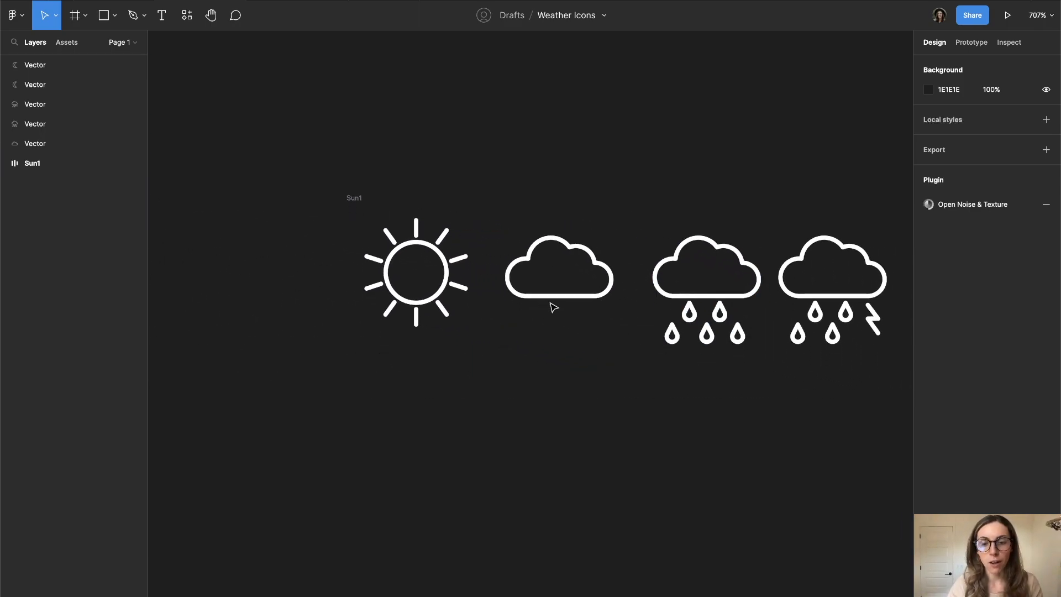
click(550, 298)
key(alt)
key(super)
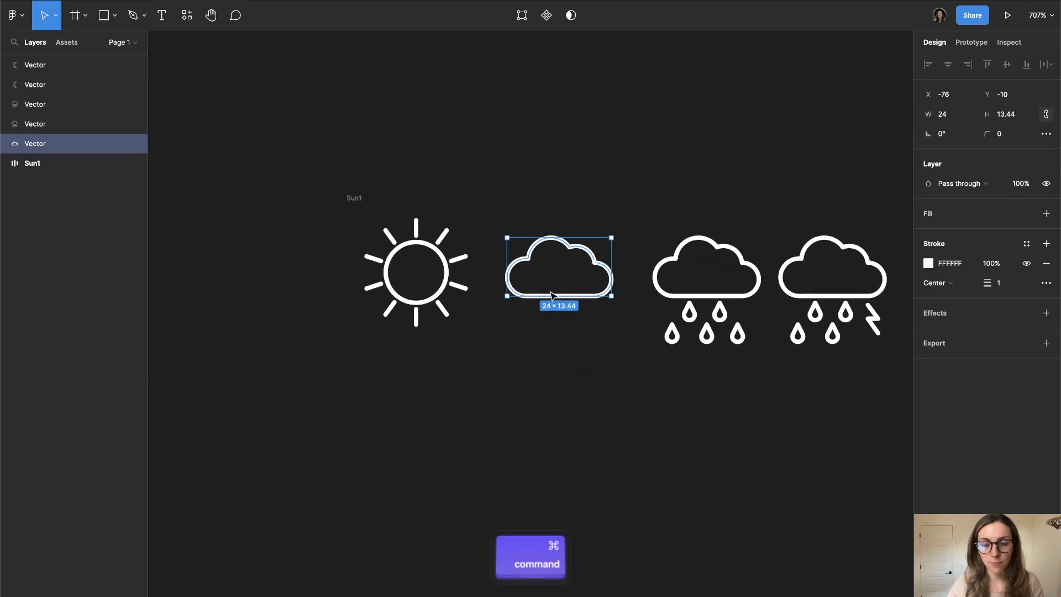
key(alt)
drag(557, 247, 850, 270)
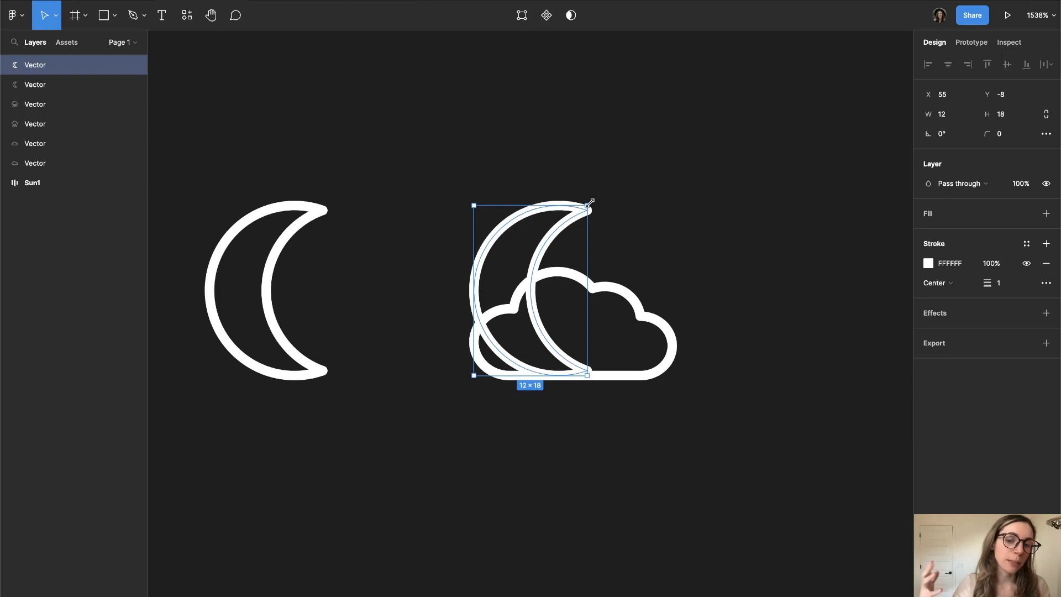
- Scale the second moon proportionally to 14 × 21 so it extends below the cloud
key(shift)
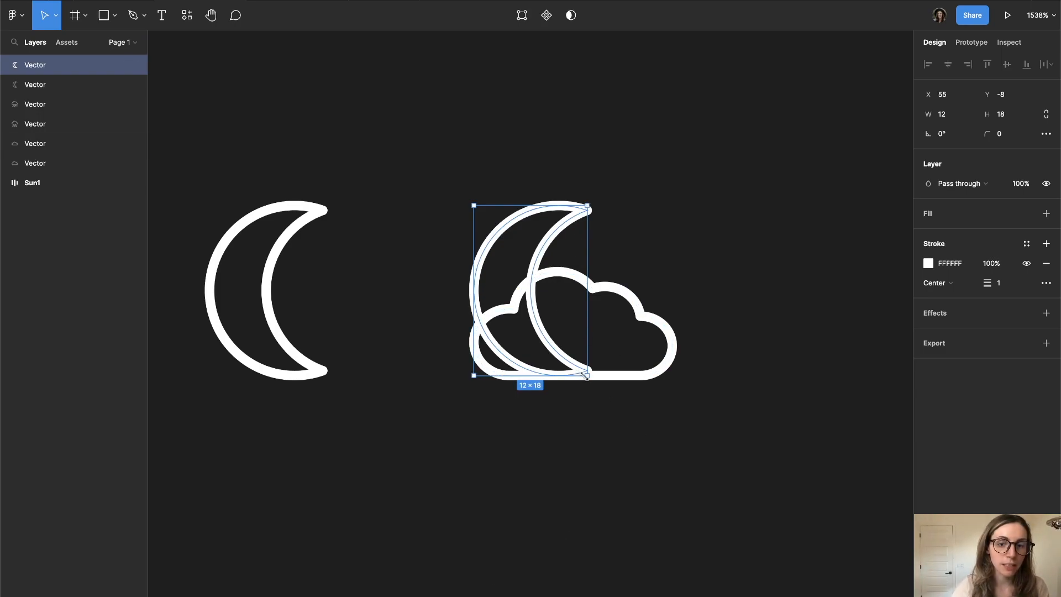
drag(585, 375, 605, 395)
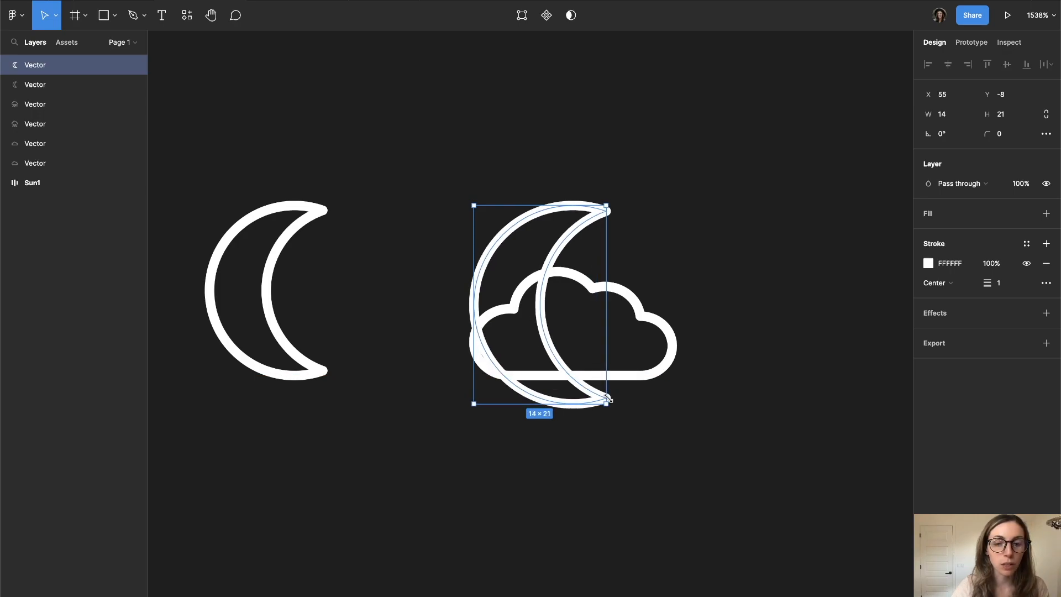
scroll(426, 323, up, 1)
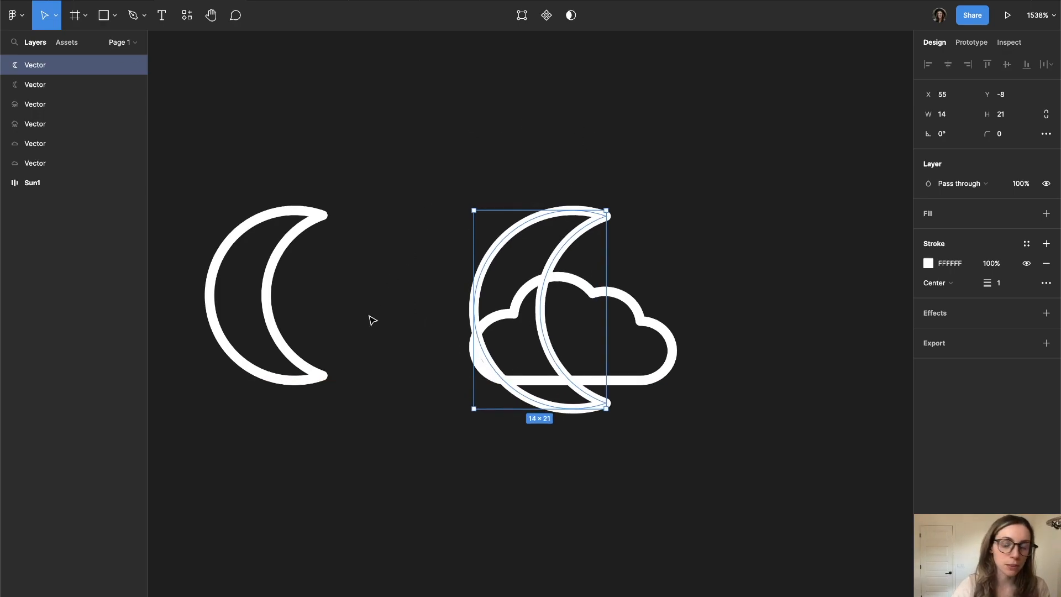
- Flatten the enlarged moon and the overlapping cloud into one vector and open it for vector editing
key(shift)
shift+click(611, 380)
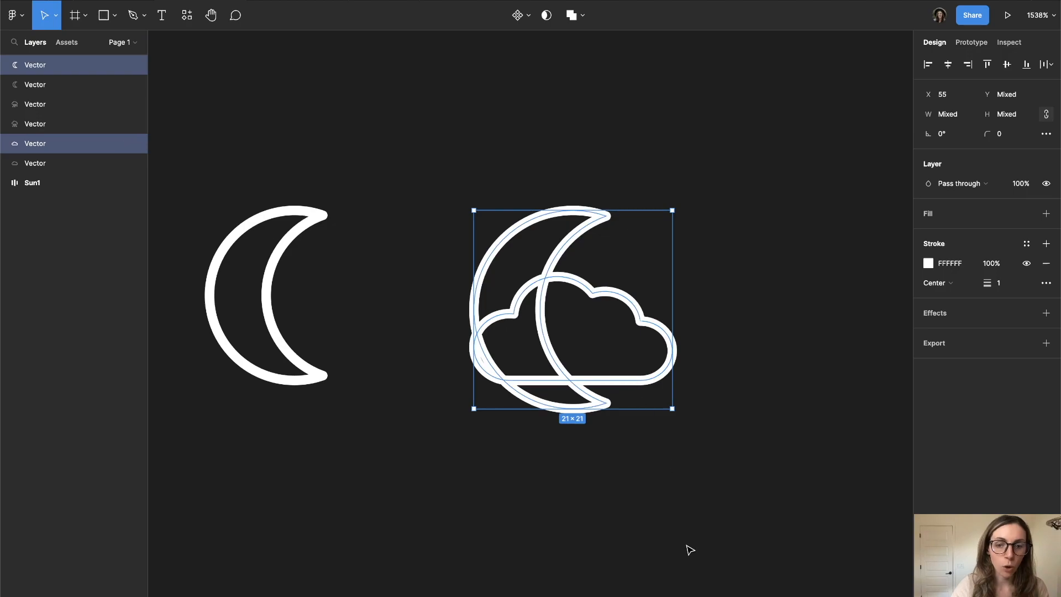
key(super+e)
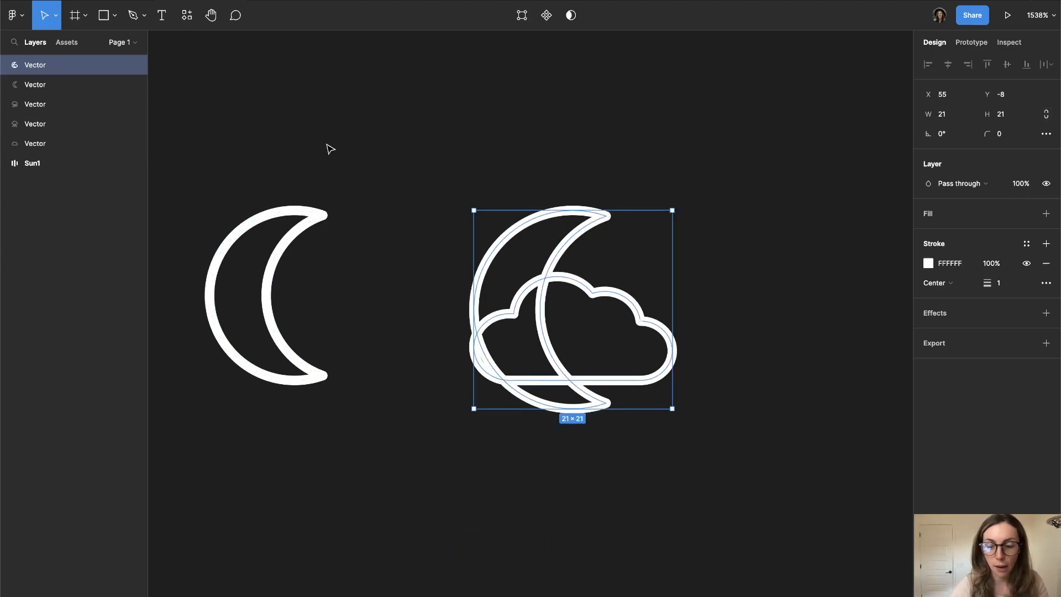
key(Return)
- Add vector points with the Pen tool where the moon's outline crosses the cloud's top, left side and base
key(p)
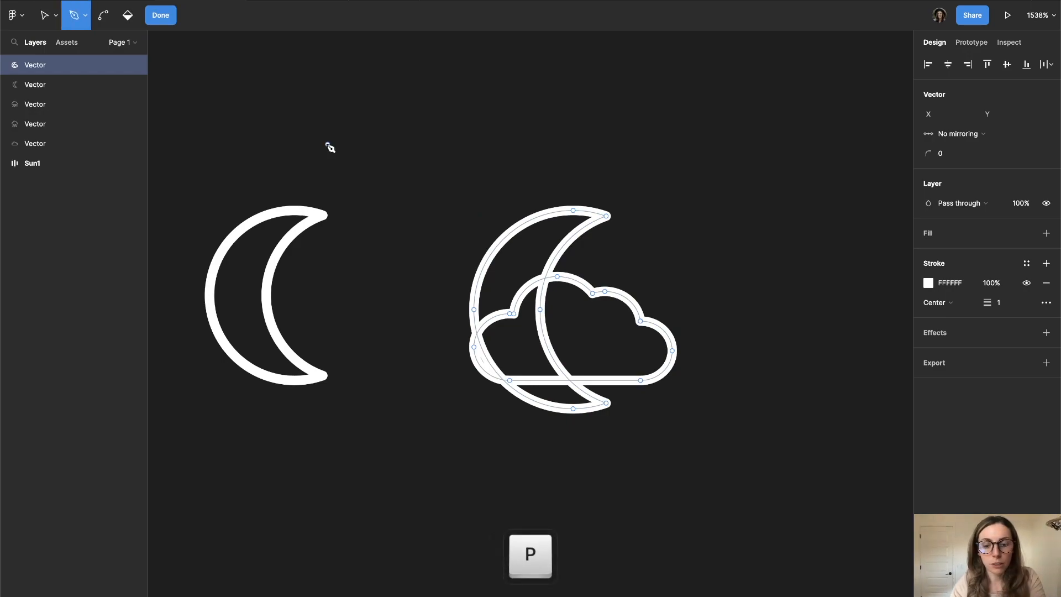
scroll(591, 277, up, 5)
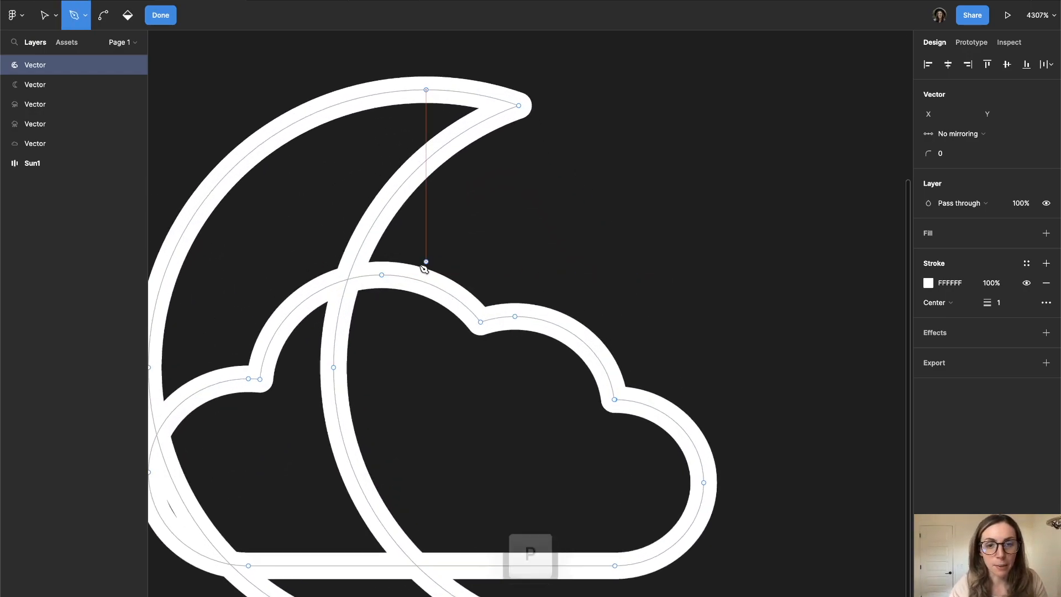
click(348, 280)
scroll(350, 282, left, 2)
scroll(349, 282, down, 1)
scroll(352, 284, down, 1)
scroll(352, 284, left, 1)
key(Escape)
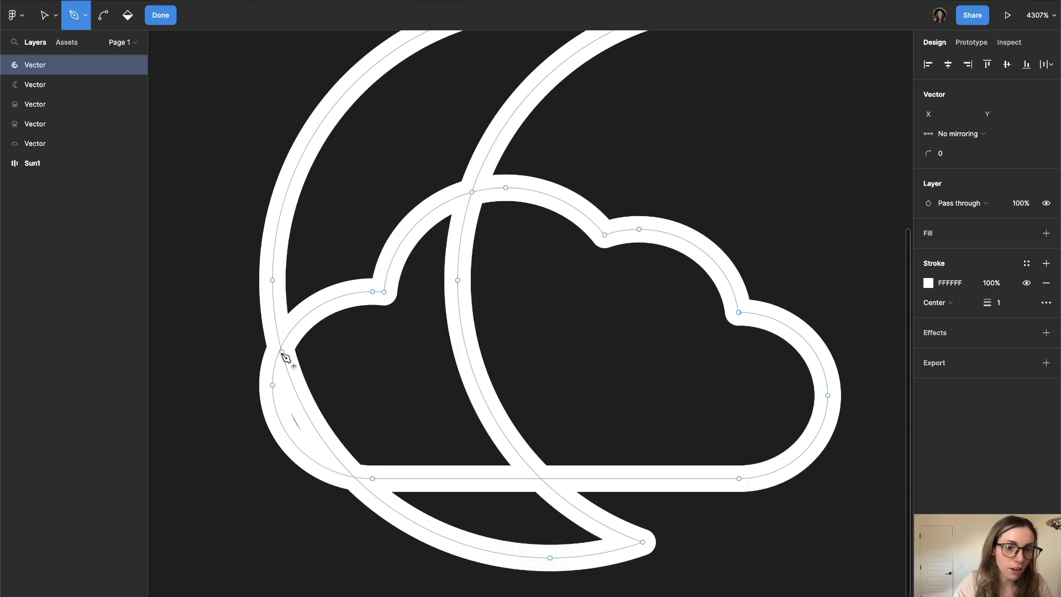
click(282, 347)
key(Escape)
click(541, 479)
key(Escape)
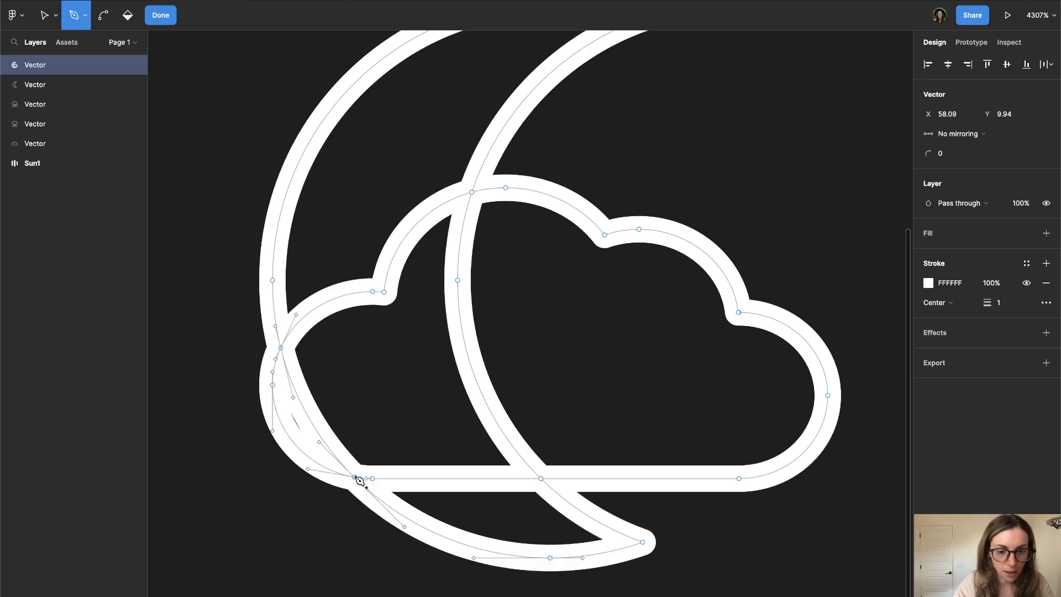
- Add a vector point where the moon crosses the cloud's lower-left corner, delete the moon segments inside the cloud, and finish vector editing
click(355, 477)
key(v)
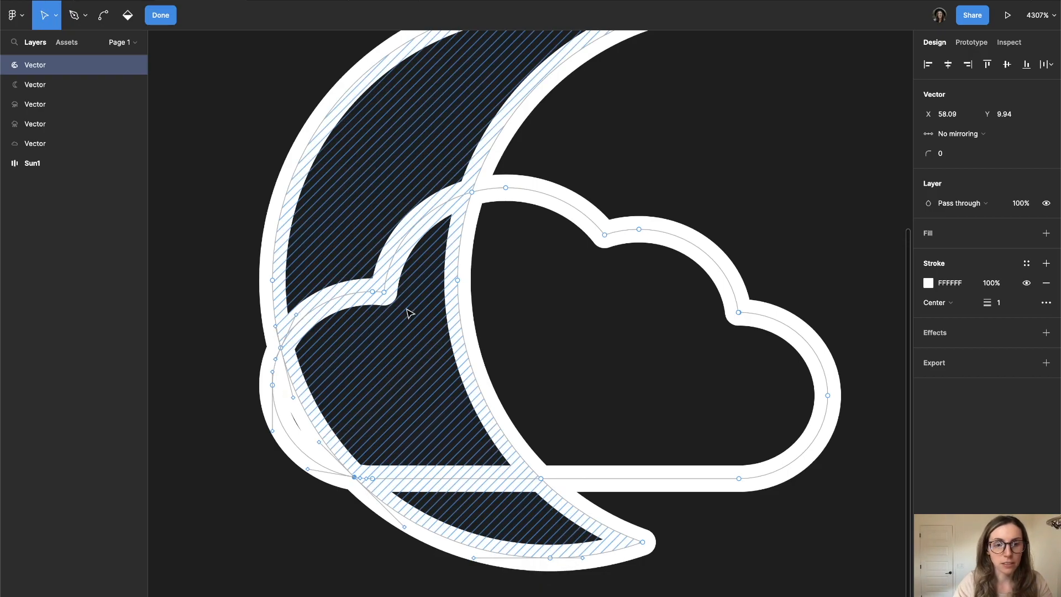
click(299, 398)
key(BackSpace)
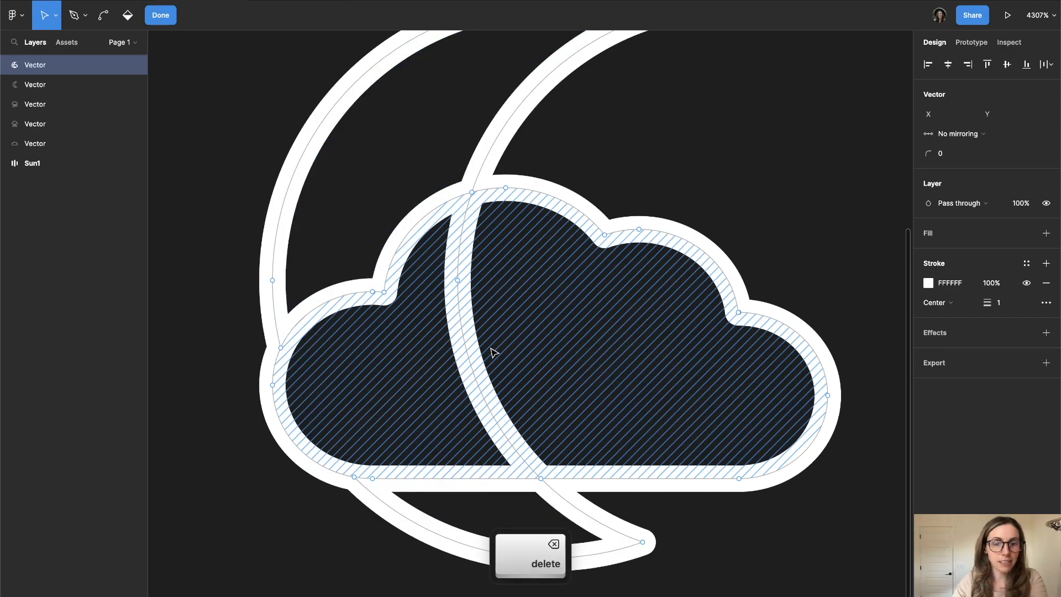
click(472, 359)
key(BackSpace)
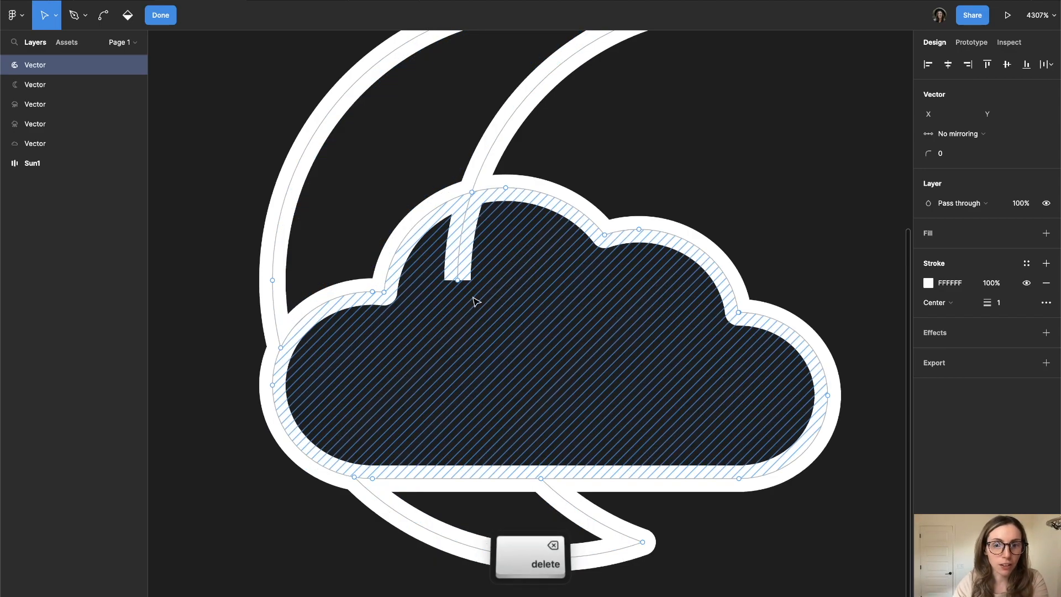
click(467, 216)
key(BackSpace)
double_click(657, 136)
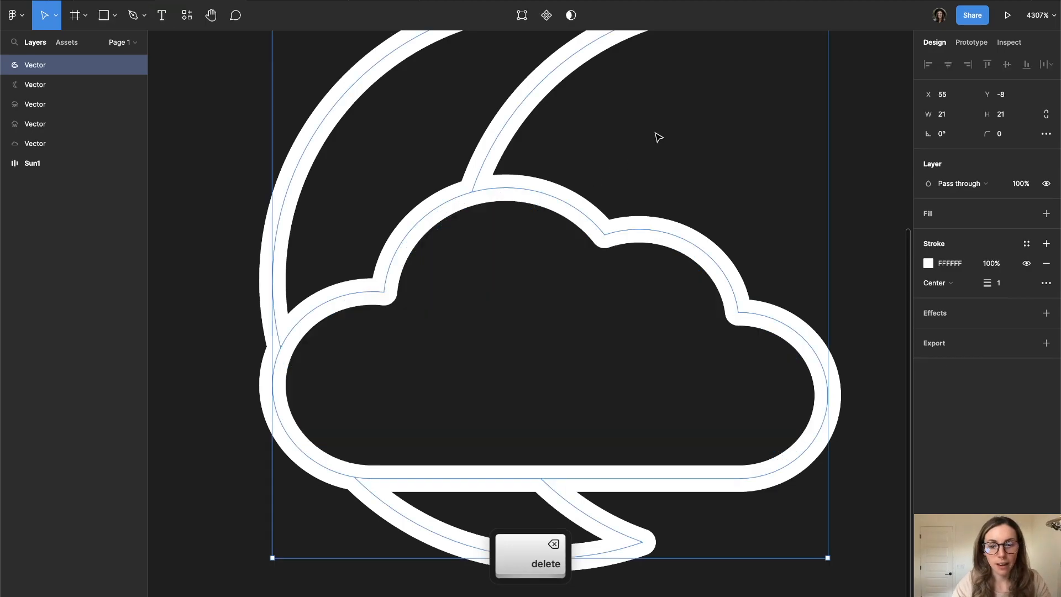
- Review the combined moon-and-cloud icon alongside the plain crescent moon
scroll(657, 136, down, 5)
scroll(656, 137, up, 3)
scroll(638, 140, down, 3)
scroll(638, 139, right, 2)
click(740, 139)
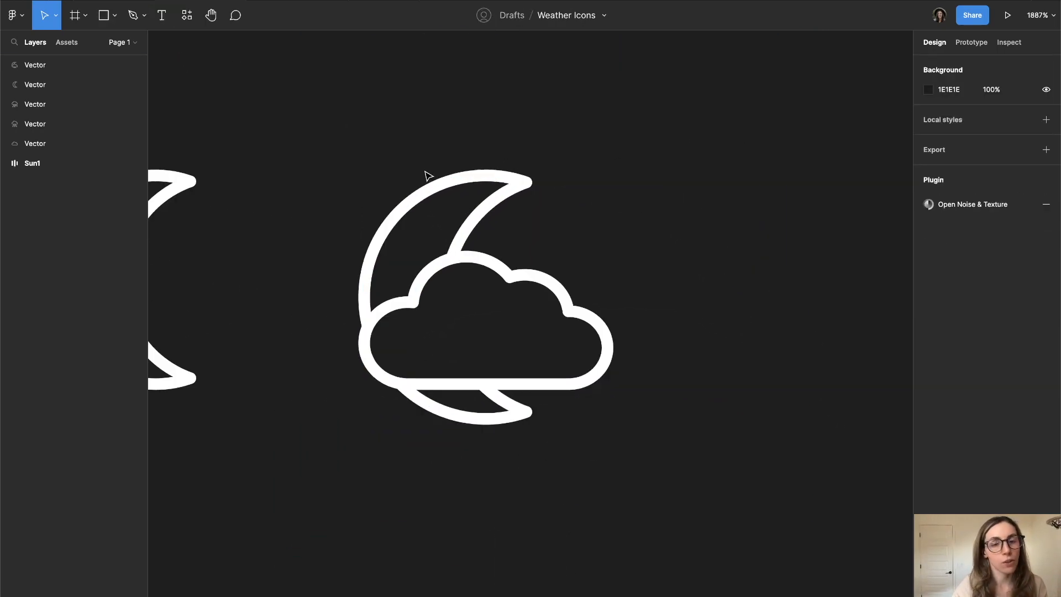
scroll(307, 211, left, 5)
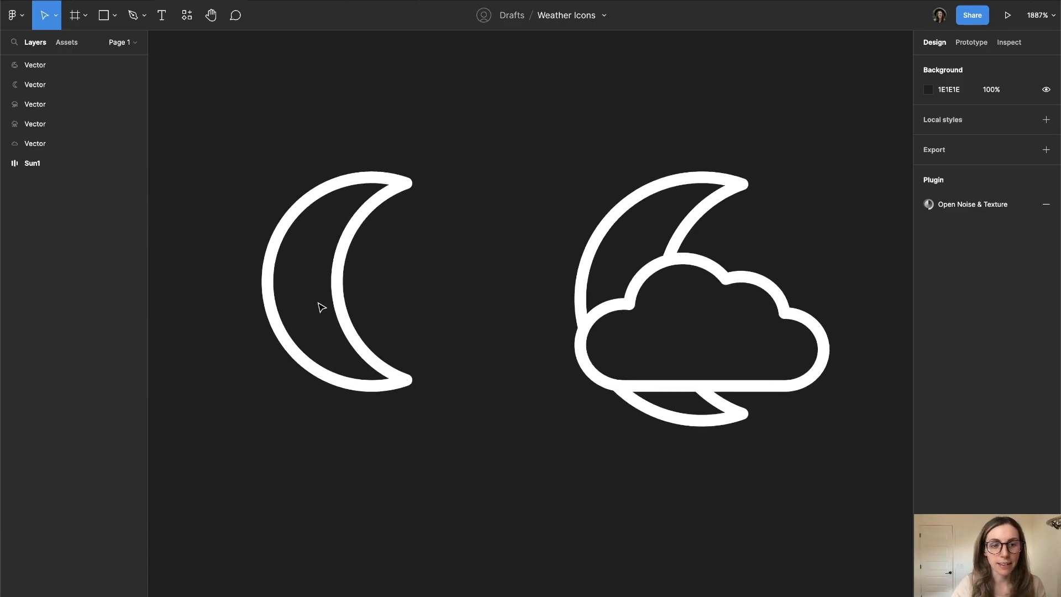
scroll(322, 308, down, 3)
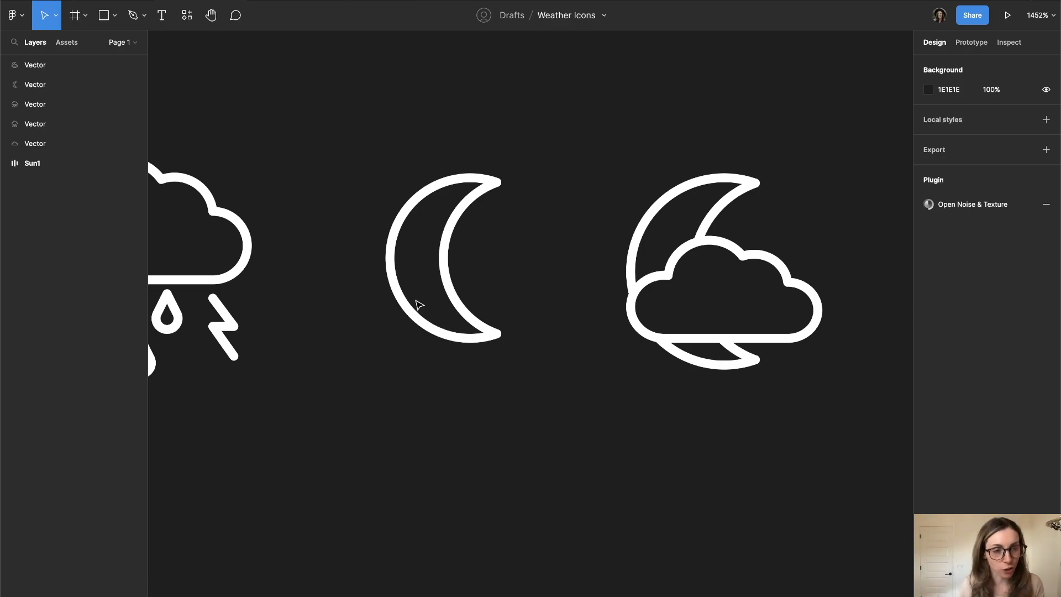
scroll(478, 175, up, 2)
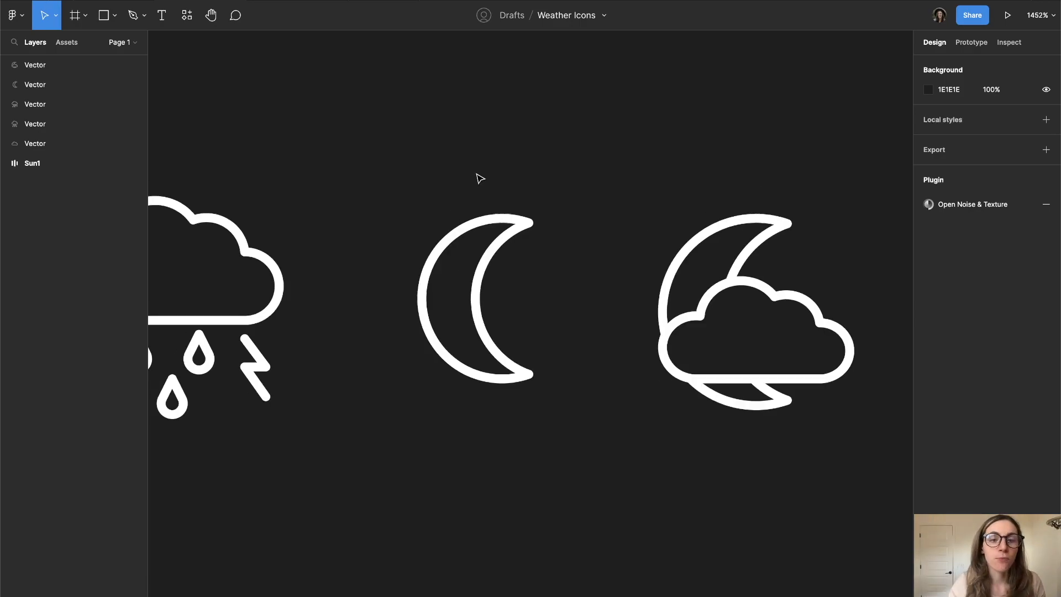
- Scale the plain crescent moon proportionally to 16 × 24
click(491, 238)
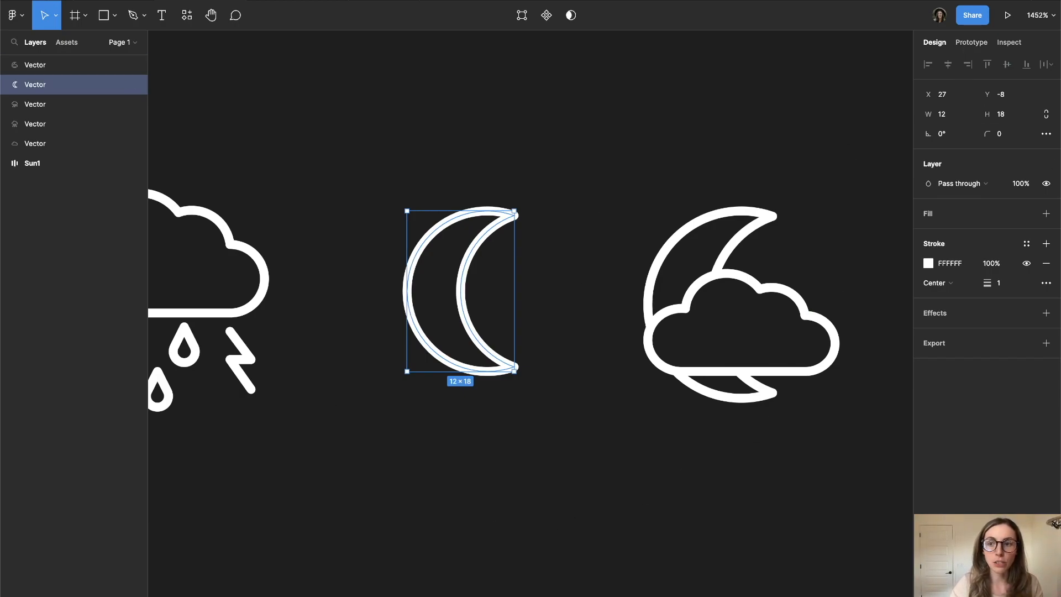
click(1002, 113)
text(24)
key(Return)
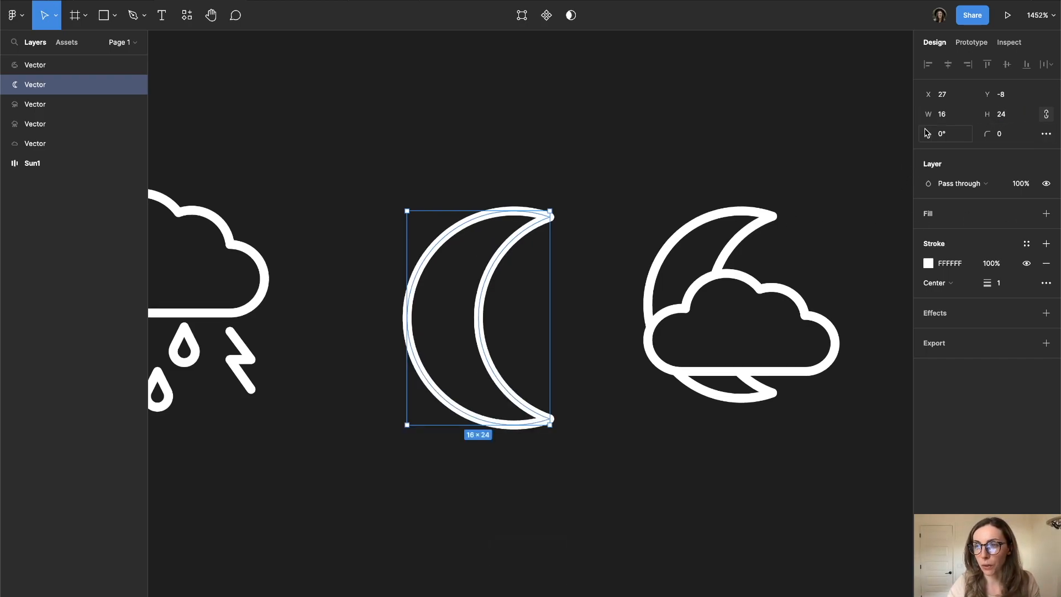
- Scale the moon-and-cloud icon proportionally to 24 × 24
click(682, 375)
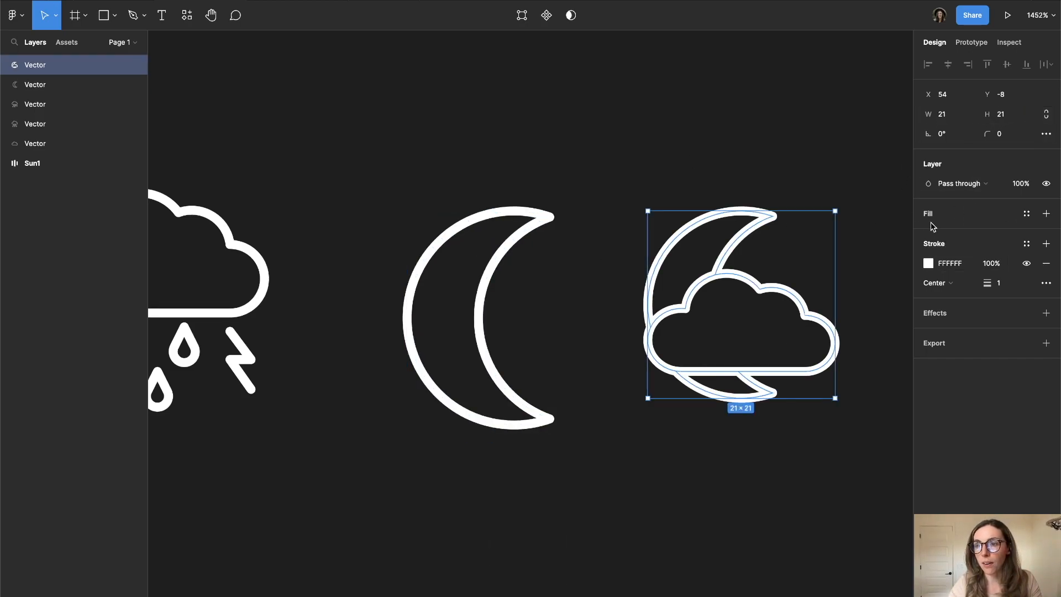
click(1003, 116)
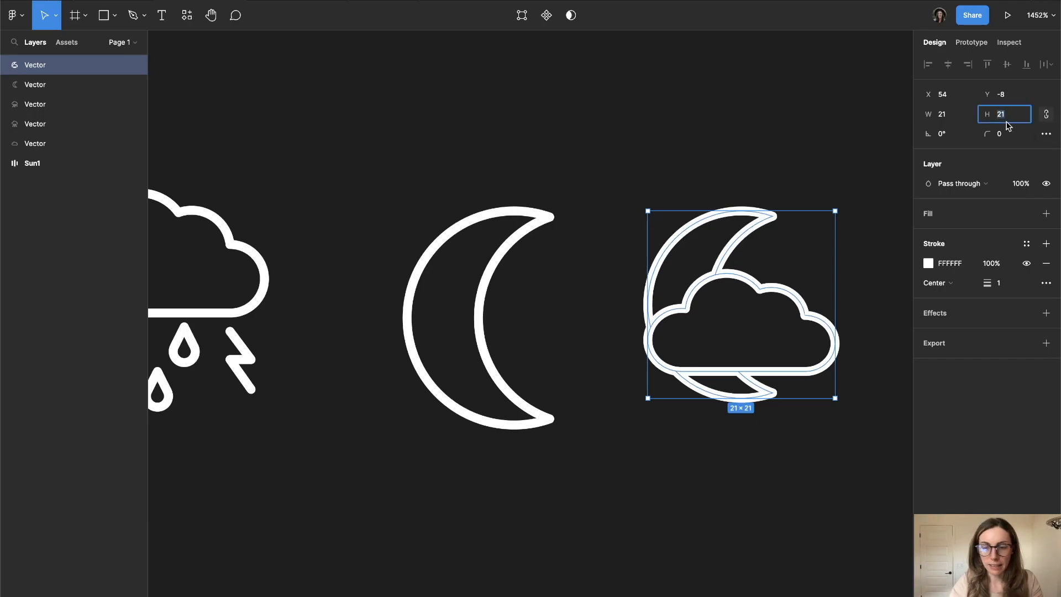
text(24)
key(Return)
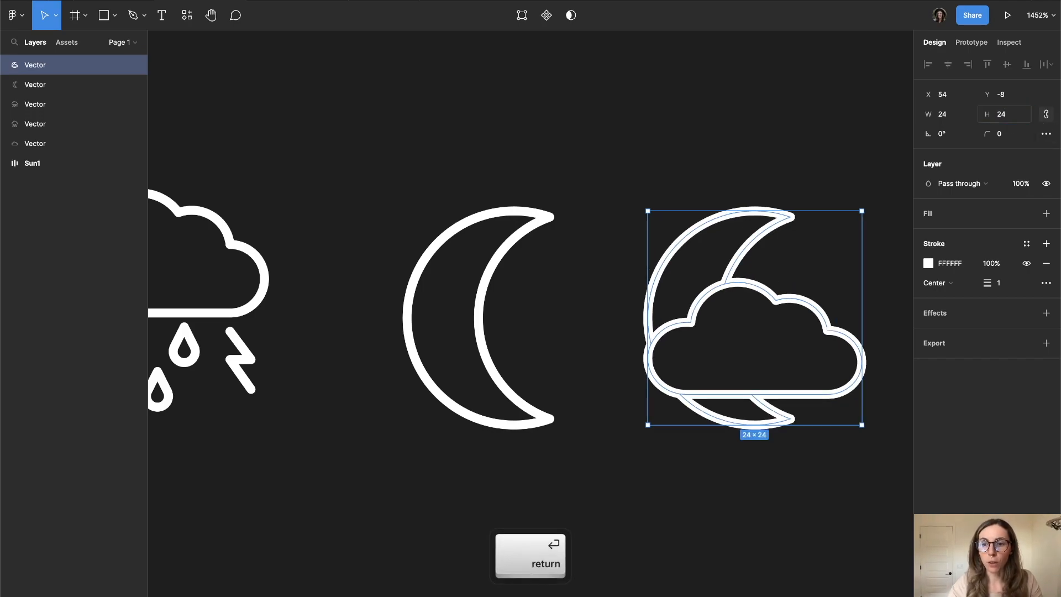
click(479, 273)
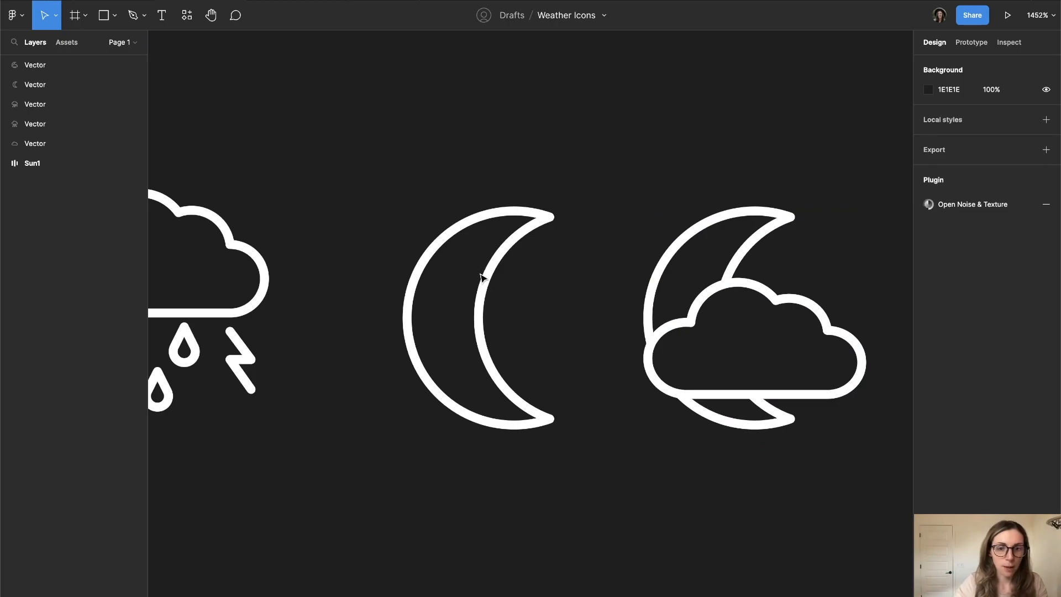
- Wrap the crescent moon in an auto layout frame and center its contents
click(484, 283)
key(shift)
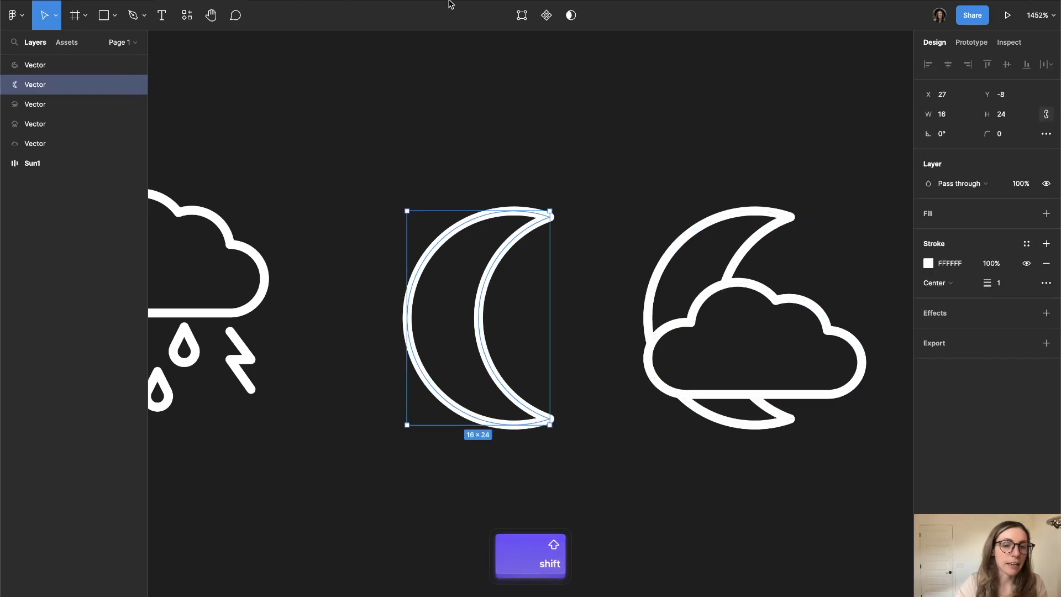
key(shift+a)
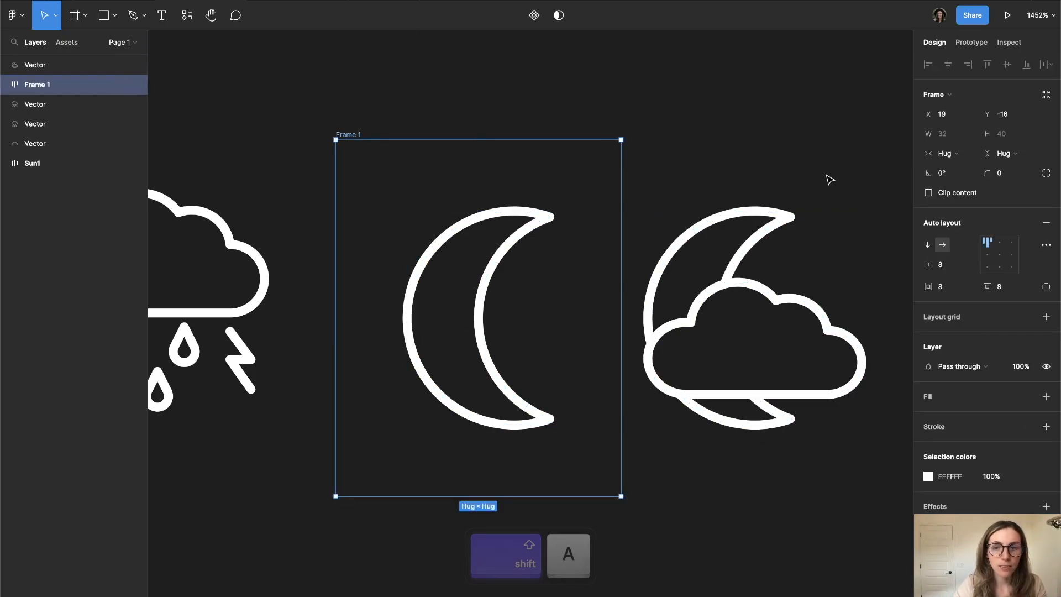
click(1009, 258)
click(998, 257)
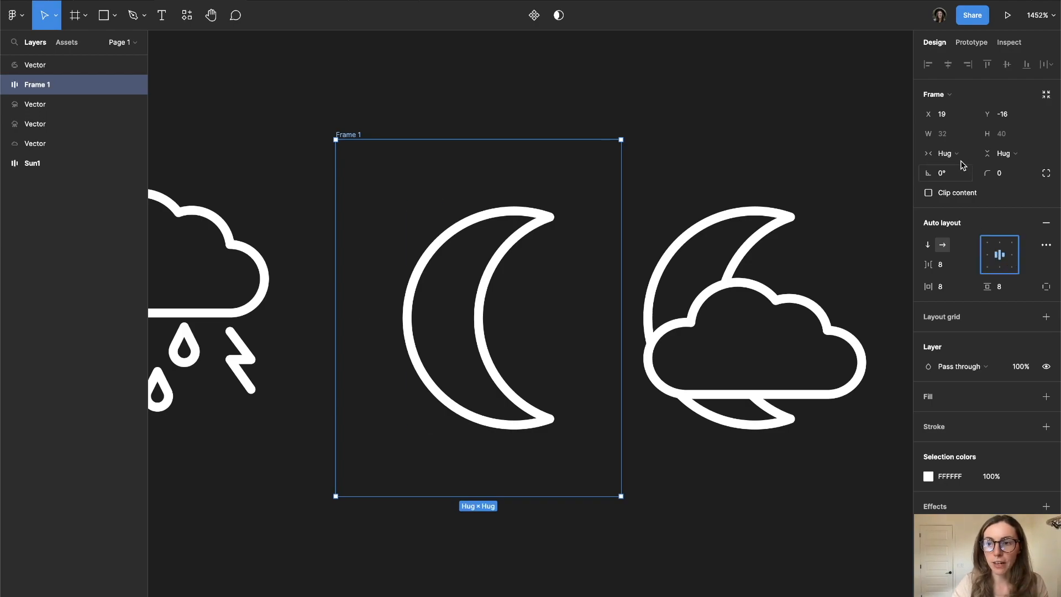
click(759, 273)
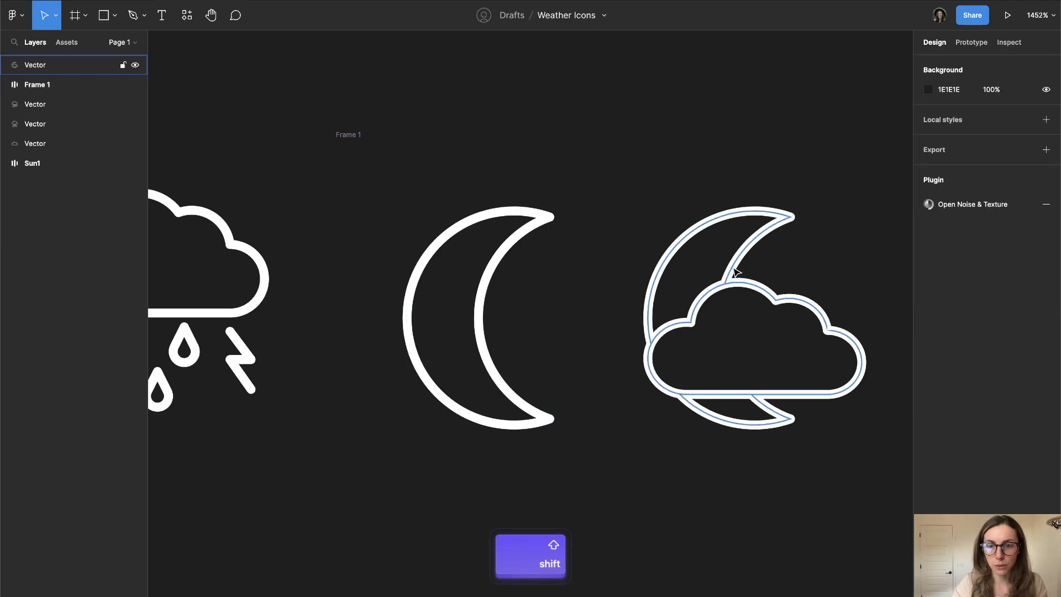
- Wrap the moon-and-cloud icon in its own auto layout frame with centered contents and select it together with the moon frame
click(737, 271)
key(shift+a)
shift+click(462, 242)
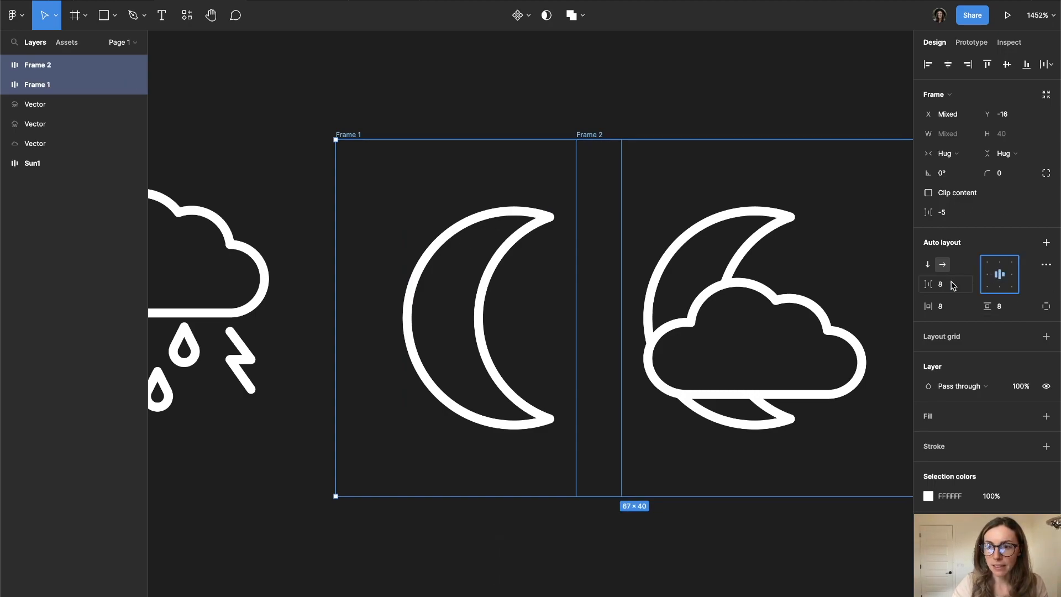
- Set both moon frames to fixed width and height, each 32 × 32
click(946, 156)
click(955, 139)
click(998, 157)
click(1000, 138)
click(950, 133)
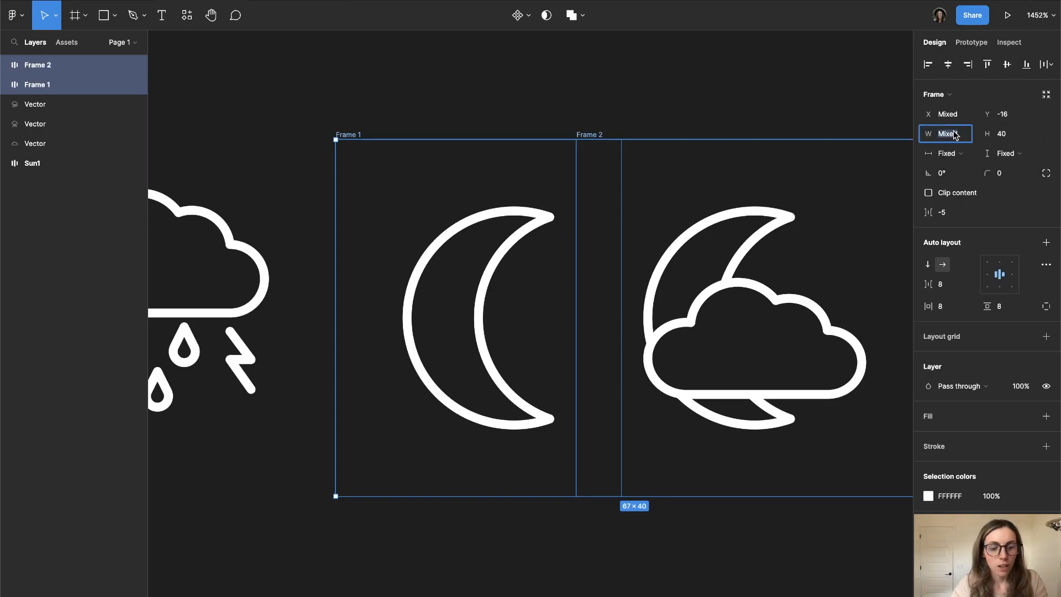
text(32)
key(Tab)
text(32)
key(Return)
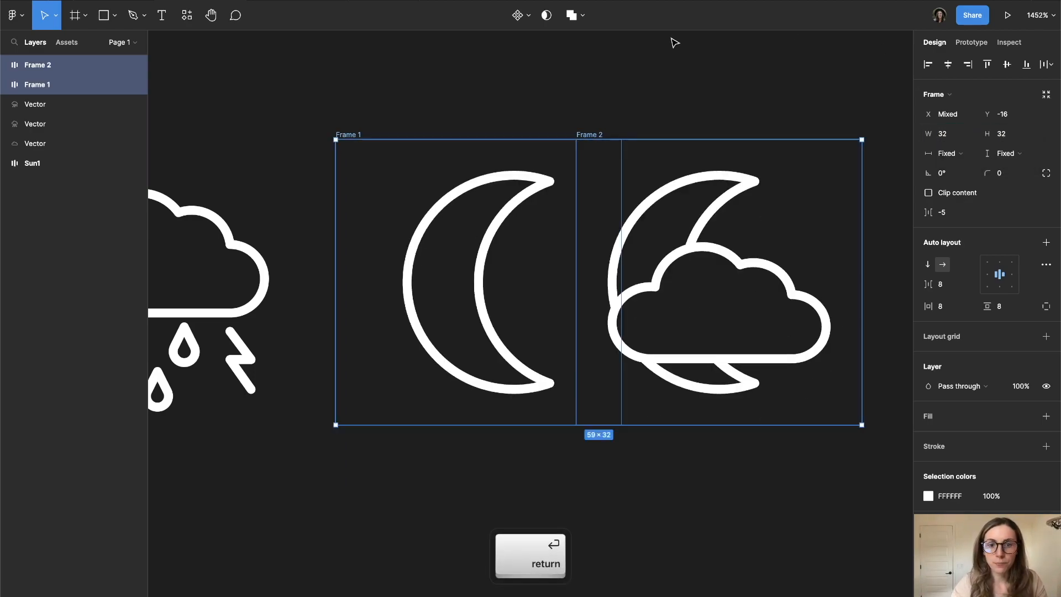
- Move the moon-and-cloud frame horizontally to X 60 so it clears the crescent moon frame
click(601, 120)
drag(592, 134, 717, 137)
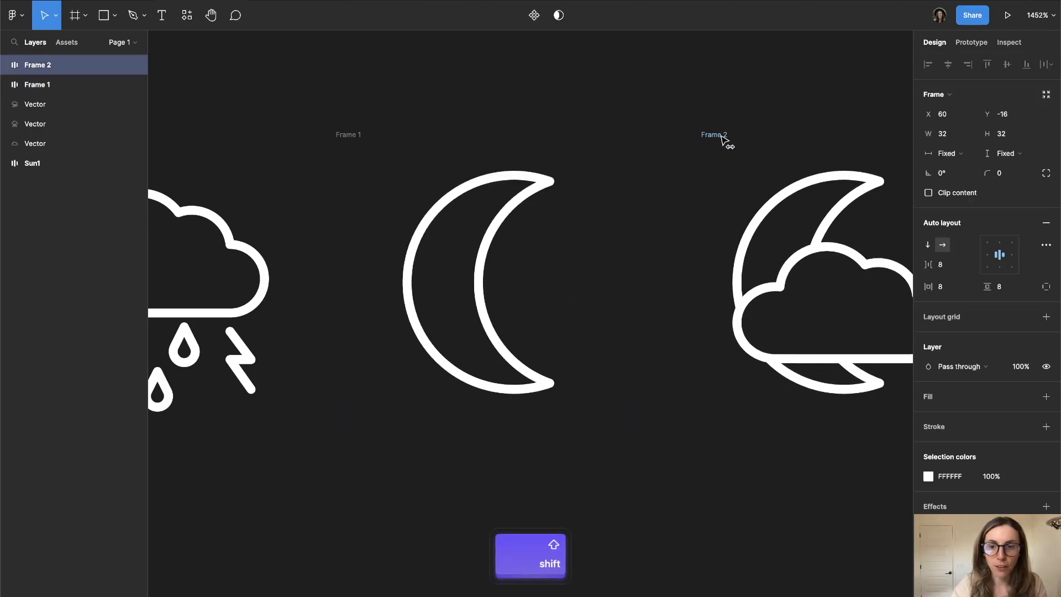
scroll(634, 173, left, 2)
scroll(624, 173, left, 2)
scroll(613, 171, down, 4)
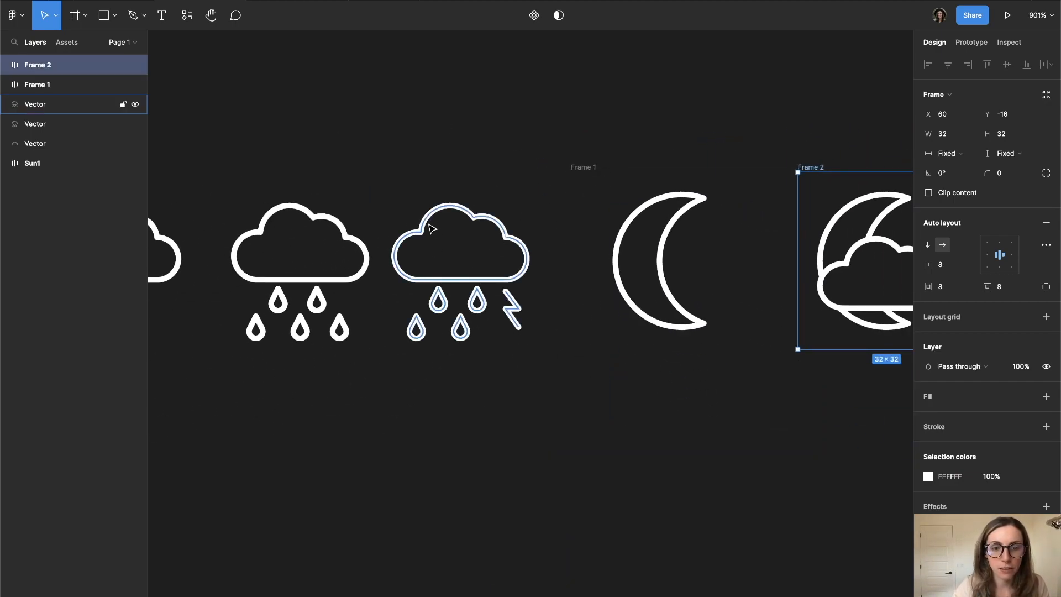
- Inspect the thunderstorm cloud icon's size and compare it with the moon-and-cloud frame
click(430, 229)
scroll(382, 183, left, 1)
scroll(385, 187, down, 3)
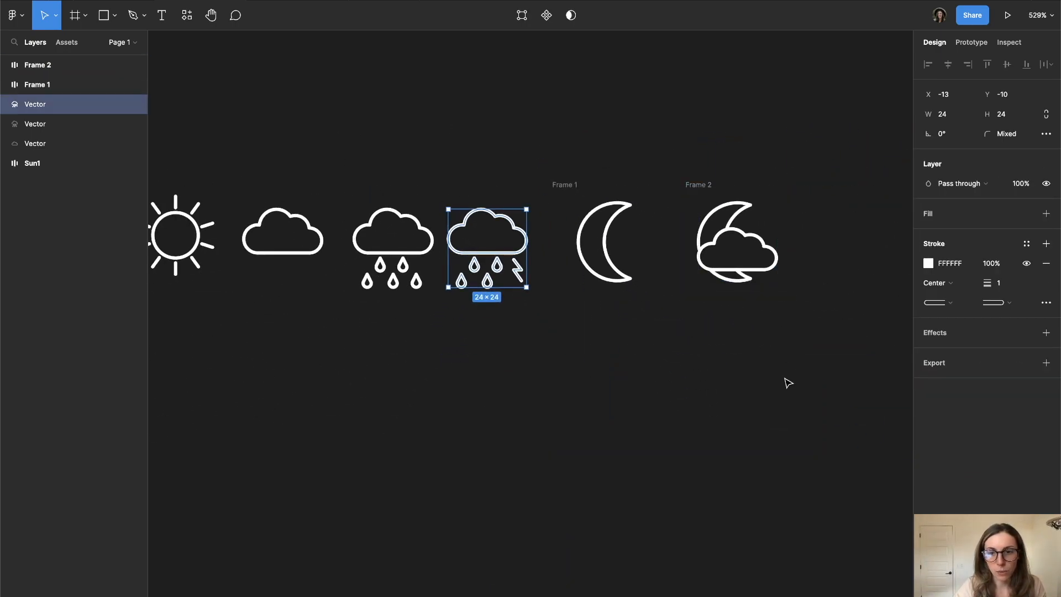
scroll(719, 277, right, 1)
click(672, 189)
scroll(671, 185, up, 3)
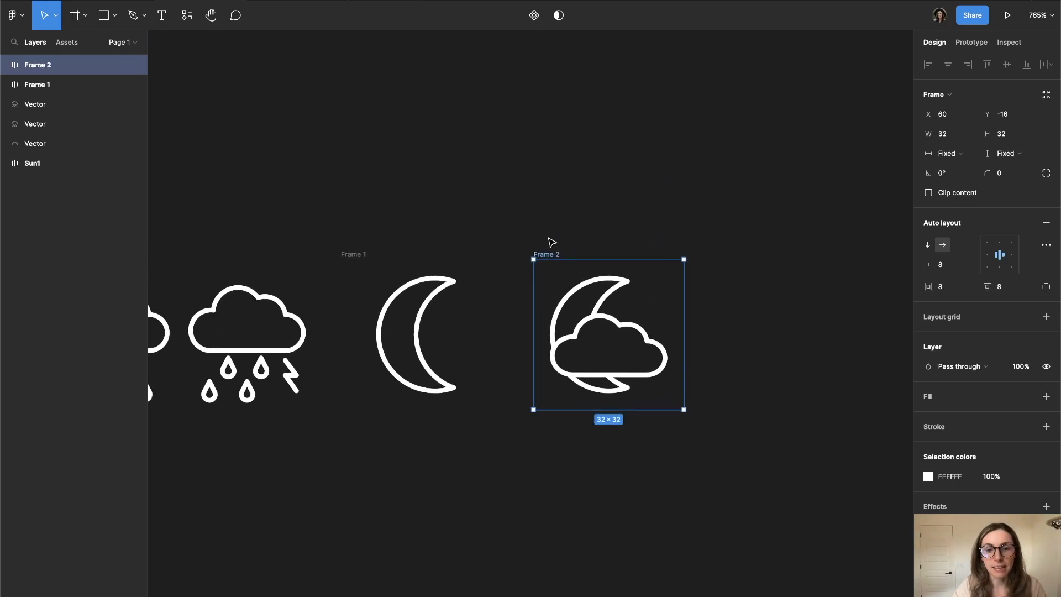